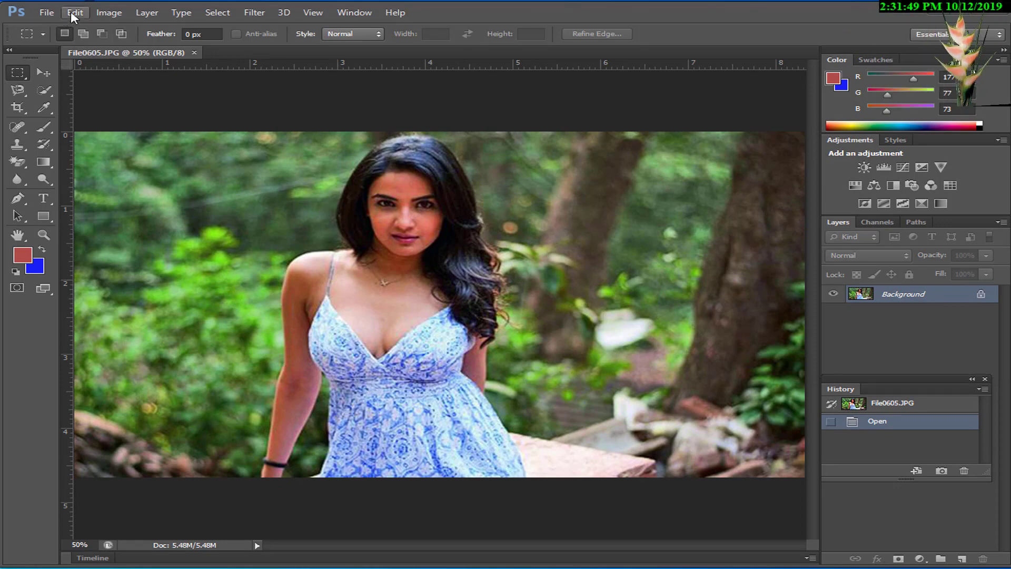
# Step: Brighten the photo with a Curves adjustment on the RGB channel, placing a curve point at input 99, output 134
pyautogui.click(107, 12)
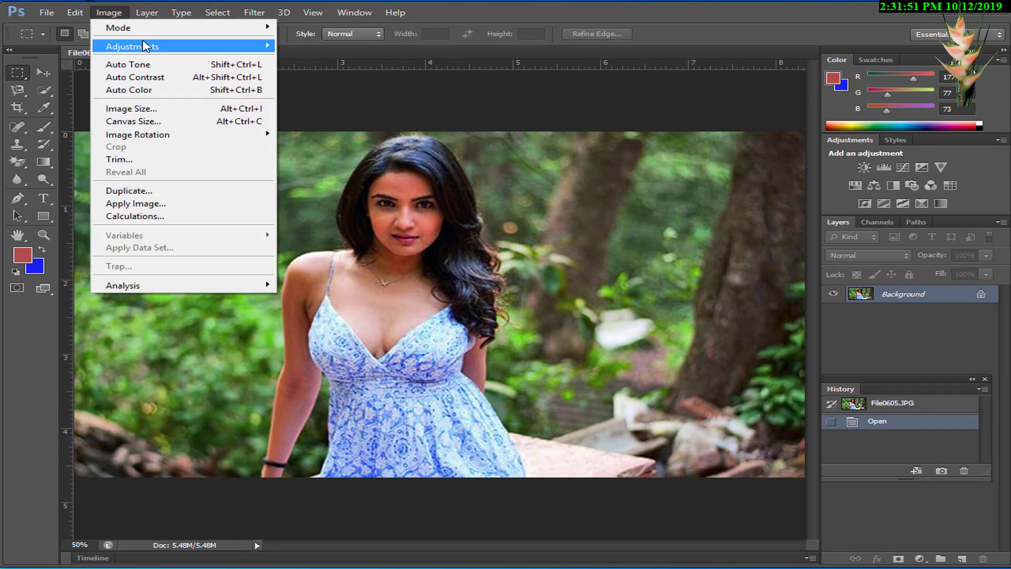
pyautogui.moveTo(158, 45)
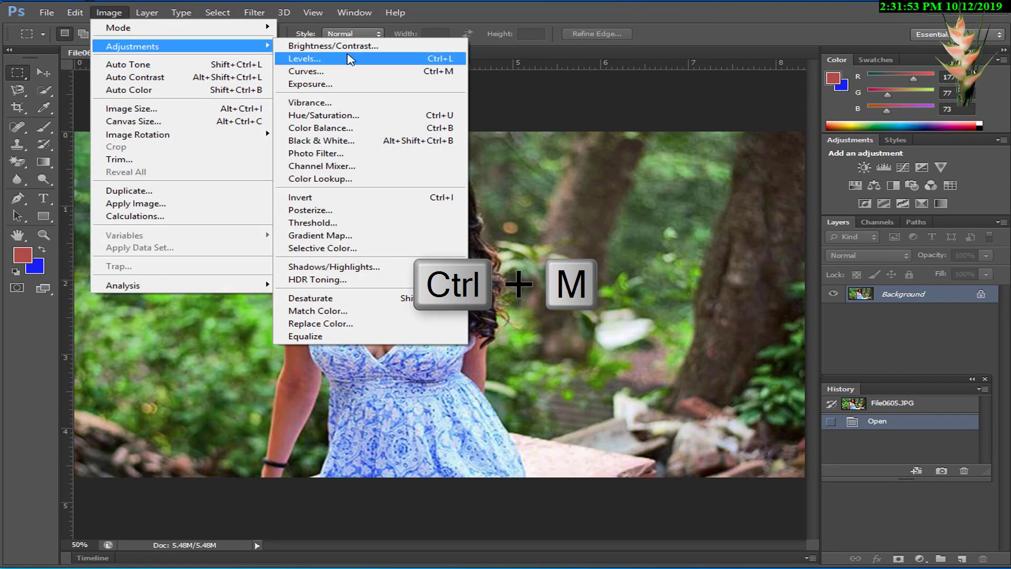
pyautogui.click(362, 74)
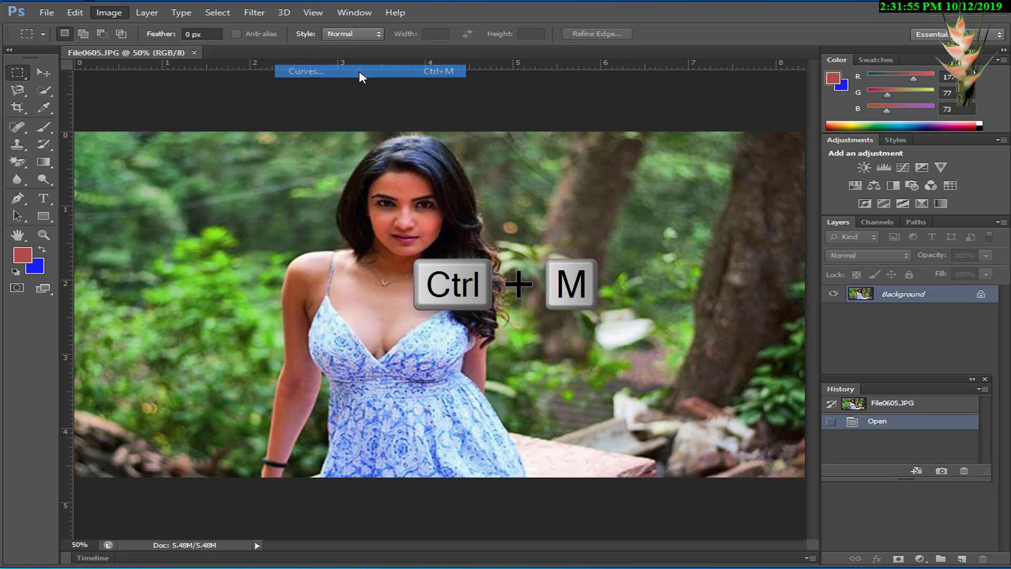
pyautogui.moveTo(728, 216); pyautogui.dragTo(703, 211)
pyautogui.click(713, 215)
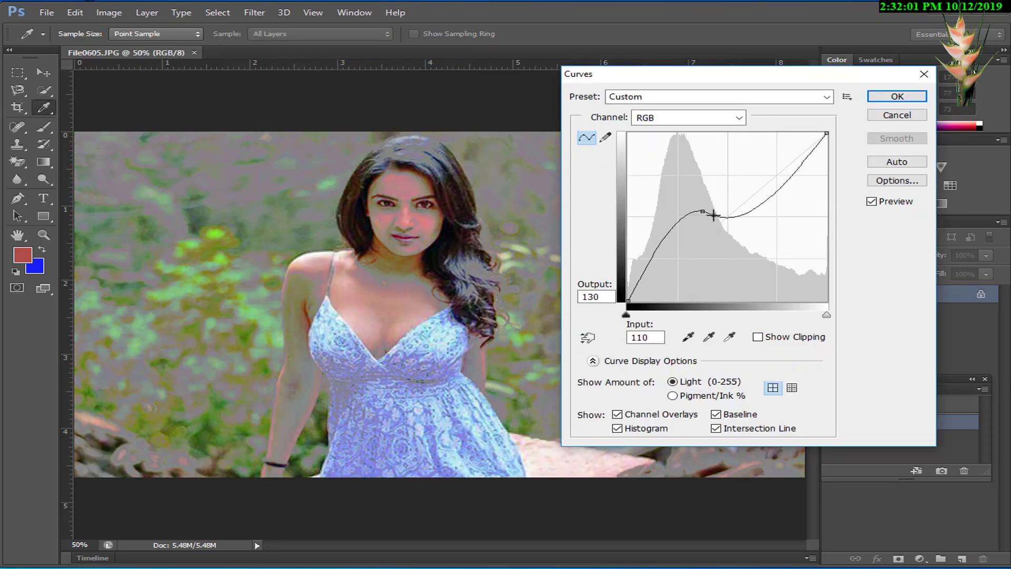
pyautogui.hotkey('ctrl', 'z')
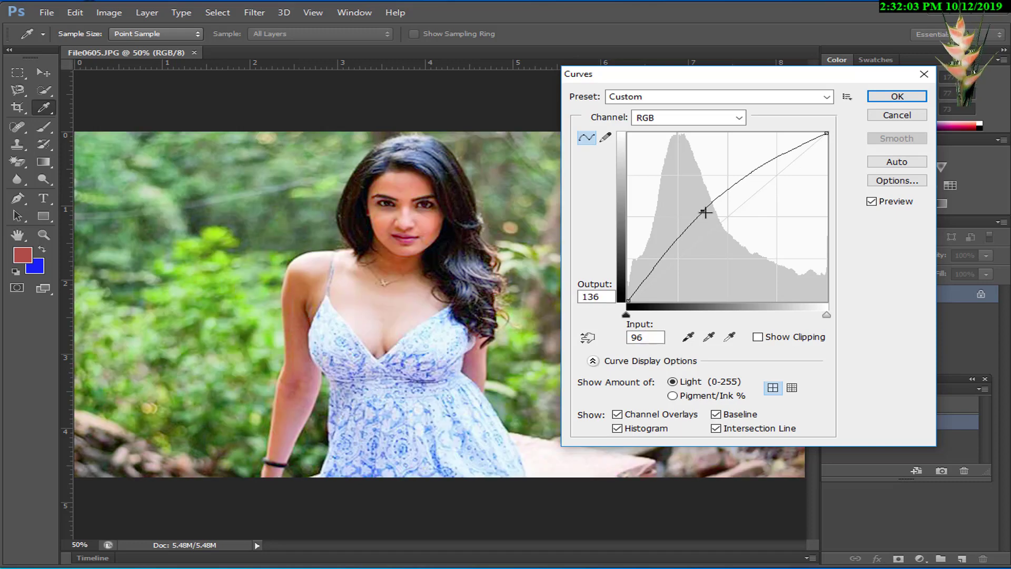
pyautogui.moveTo(705, 213); pyautogui.dragTo(707, 213)
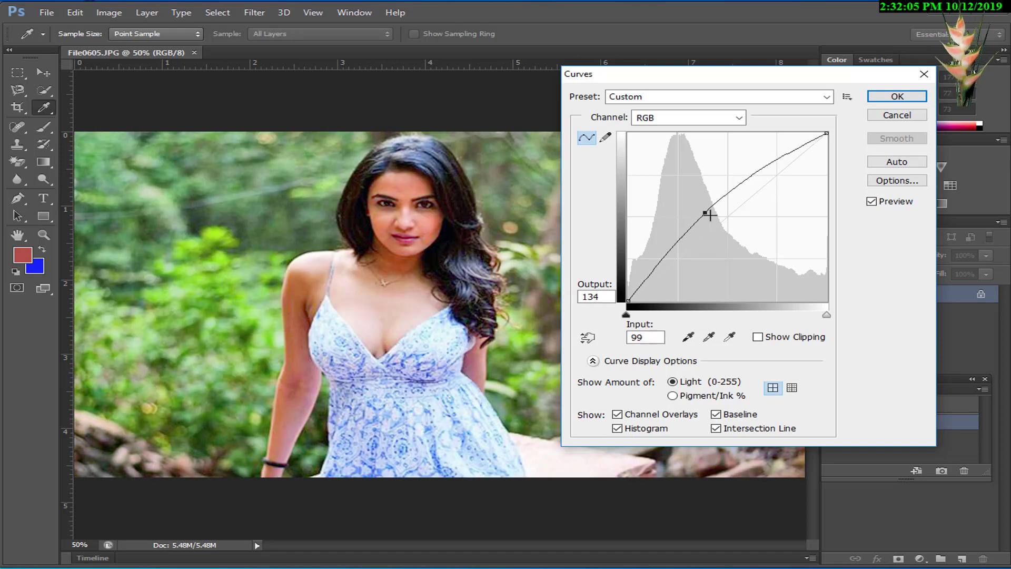
pyautogui.click(902, 96)
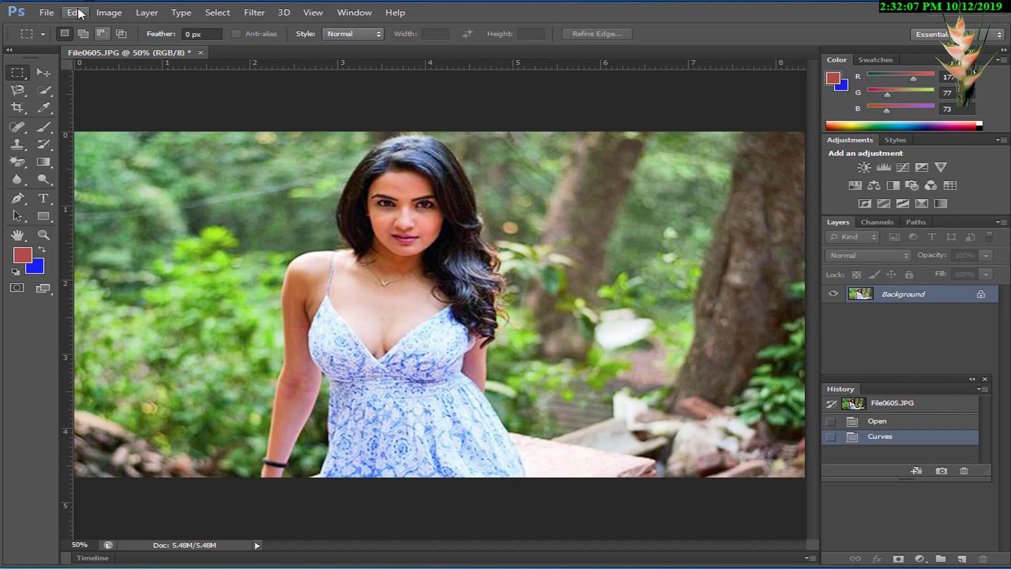
# Step: Start a Selective Color adjustment and set the Reds to Cyan +2, Magenta -27, Yellow +20 and Black +4
pyautogui.click(109, 12)
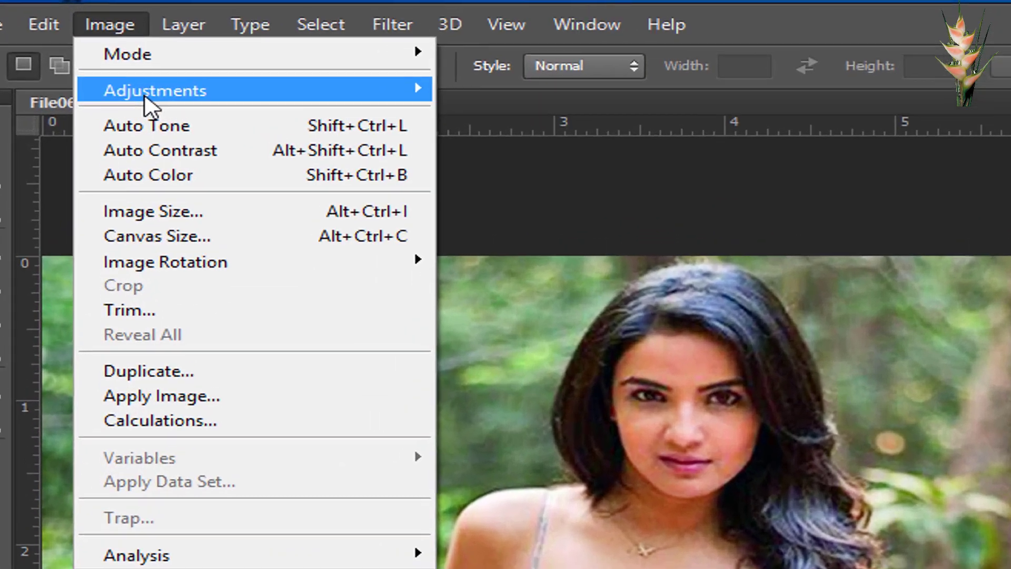
pyautogui.moveTo(129, 48)
pyautogui.click(595, 534)
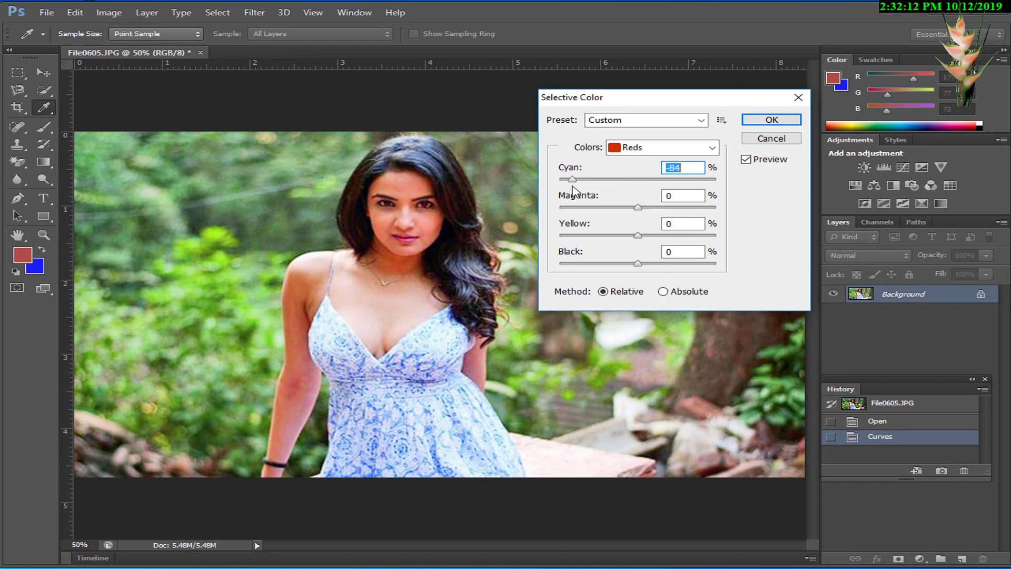
pyautogui.moveTo(573, 182); pyautogui.dragTo(690, 180)
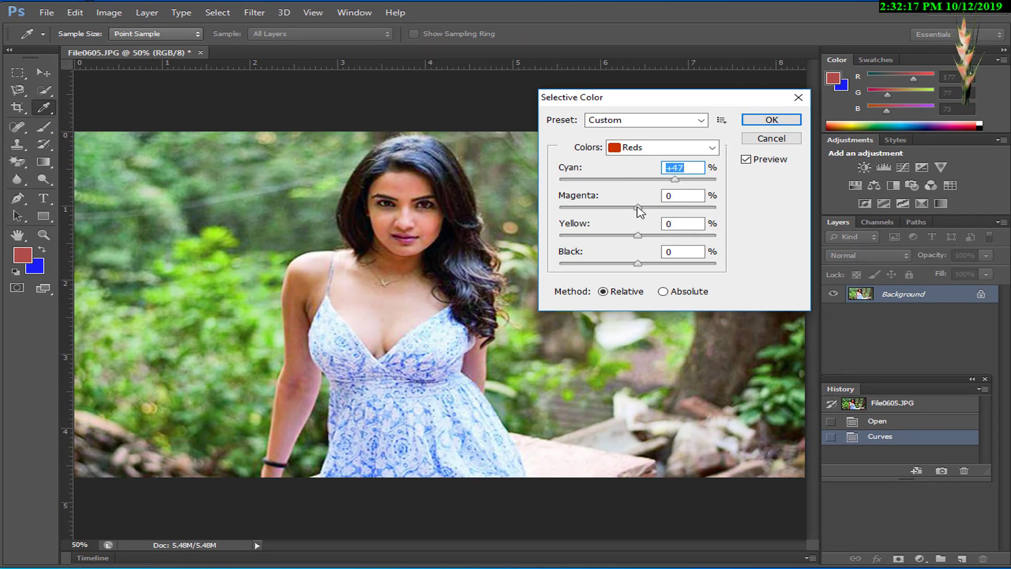
pyautogui.moveTo(637, 208); pyautogui.dragTo(594, 237)
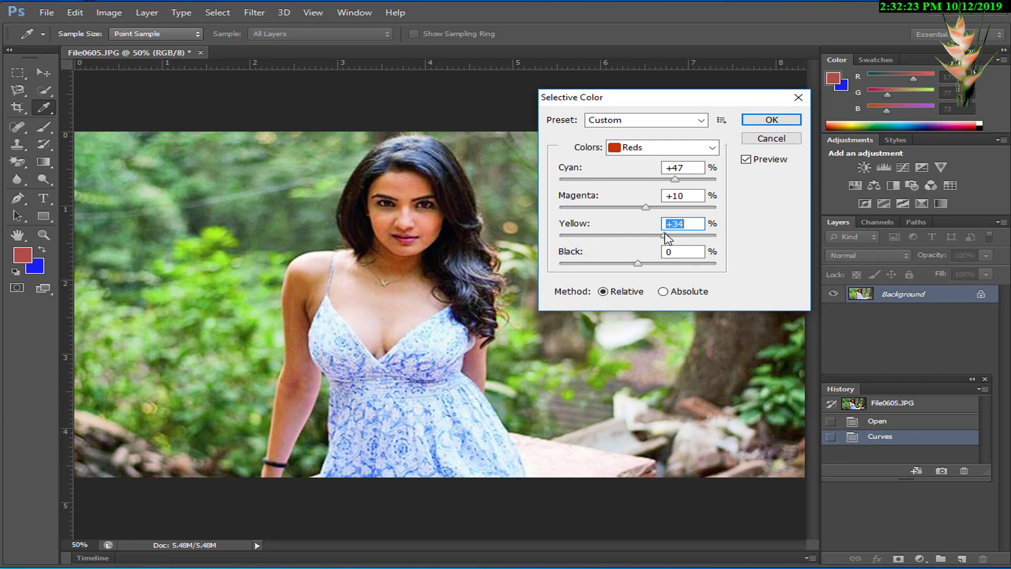
pyautogui.moveTo(630, 207); pyautogui.dragTo(616, 207)
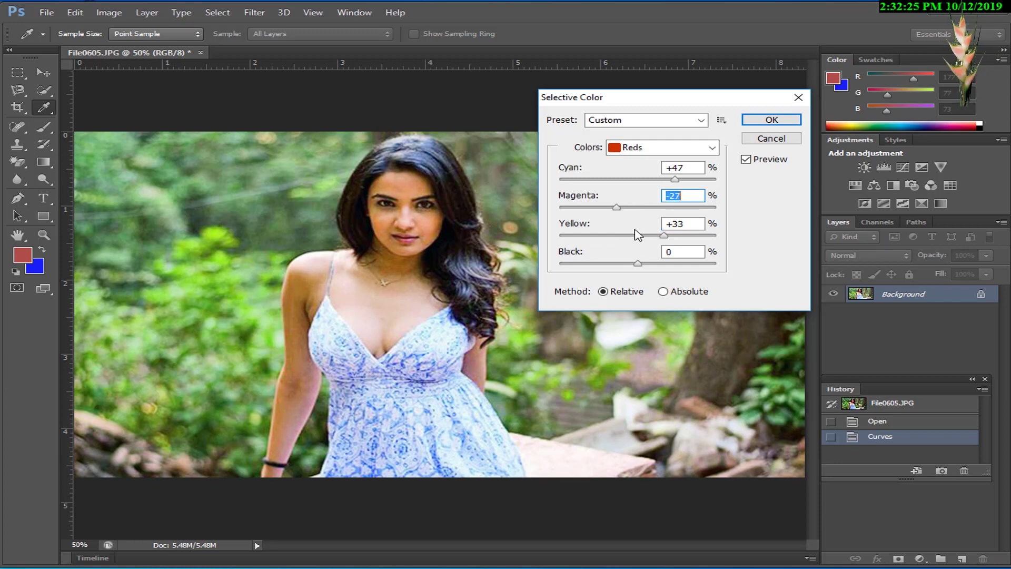
pyautogui.moveTo(654, 238); pyautogui.dragTo(648, 241)
pyautogui.moveTo(674, 182); pyautogui.dragTo(647, 185)
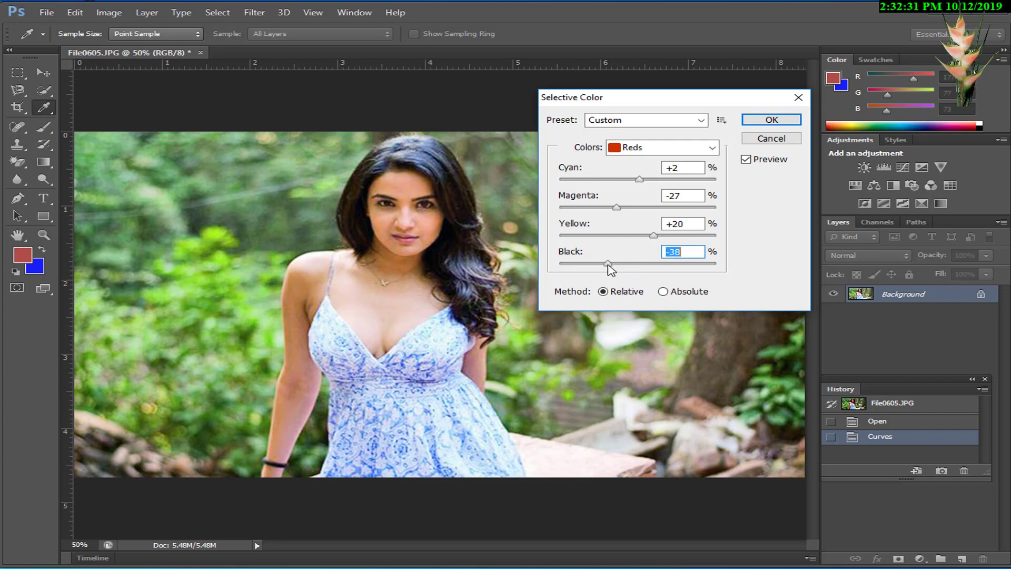
pyautogui.moveTo(609, 268); pyautogui.dragTo(642, 267)
# Step: Set the Yellows in Selective Color to Black -66, Cyan -100 and Magenta +91
pyautogui.click(685, 150)
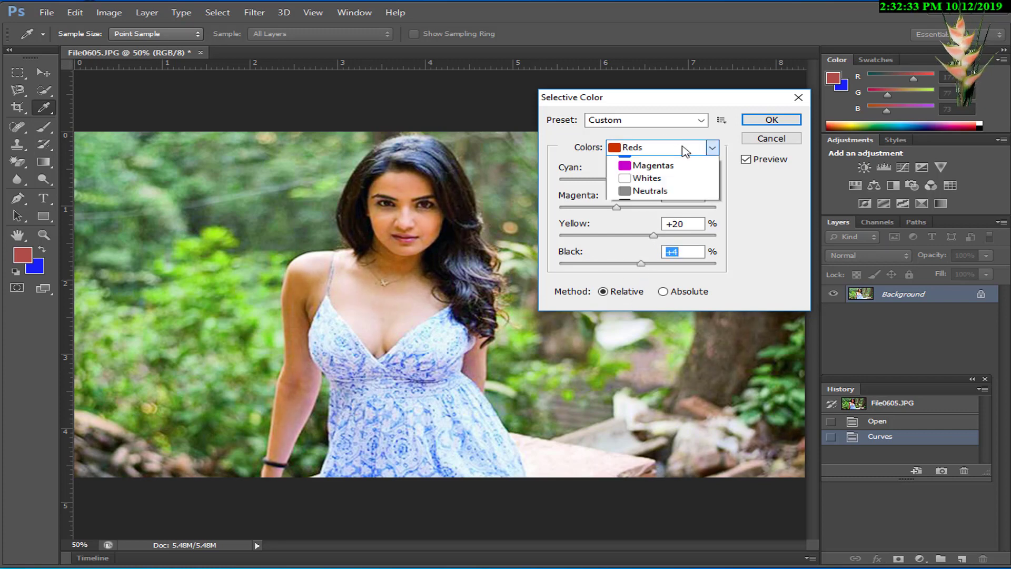
pyautogui.click(661, 177)
pyautogui.moveTo(639, 265); pyautogui.dragTo(600, 266)
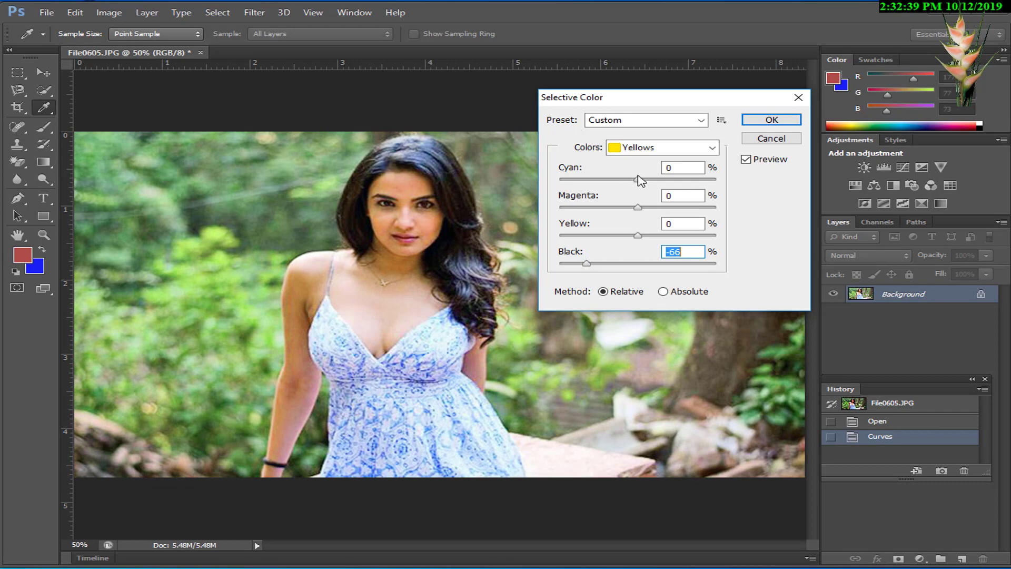
pyautogui.moveTo(638, 179); pyautogui.dragTo(555, 180)
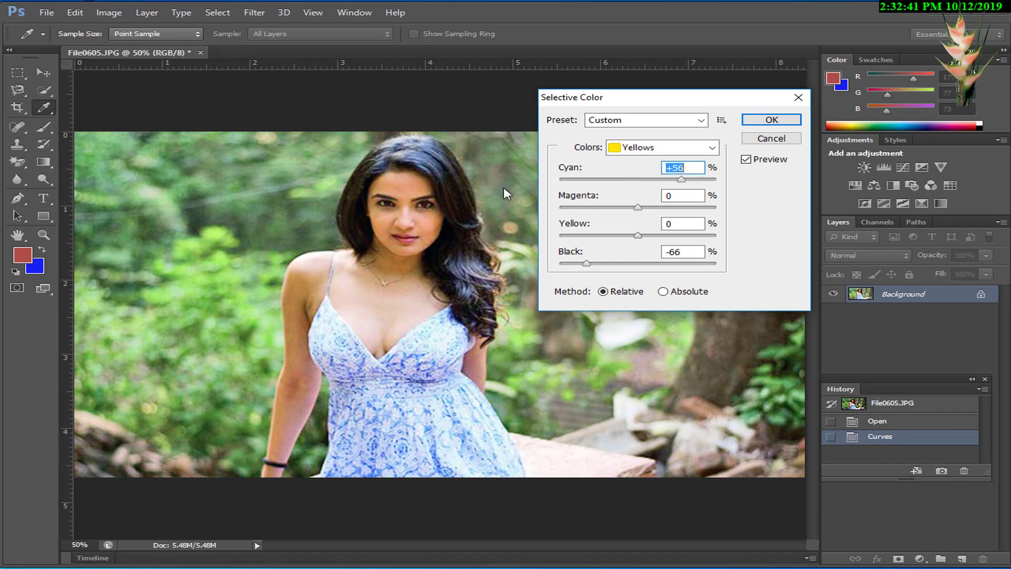
pyautogui.moveTo(637, 207); pyautogui.dragTo(713, 219)
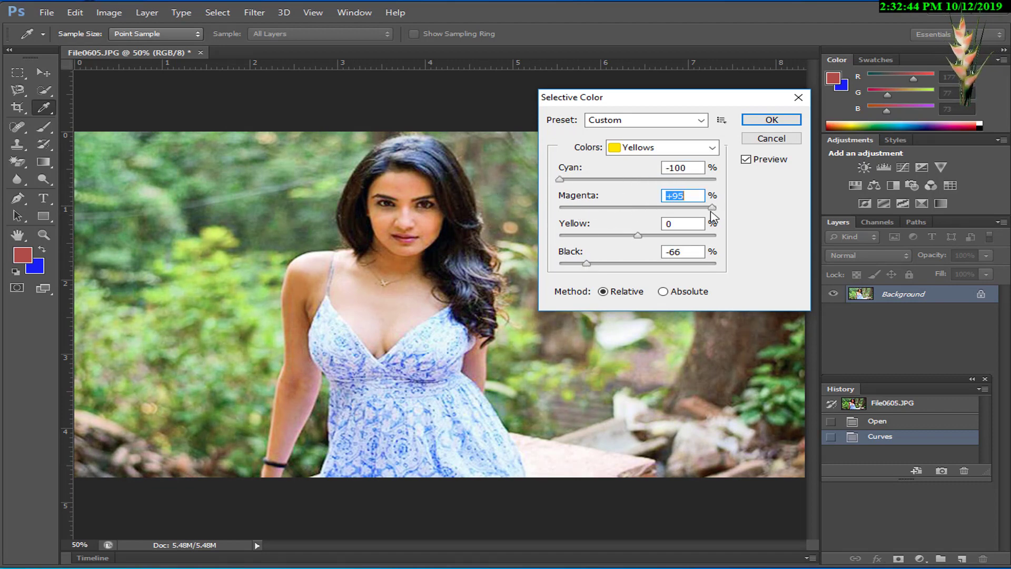
# Step: Set Black to +100 for the Cyans in the Selective Color adjustment
pyautogui.click(702, 150)
pyautogui.click(662, 200)
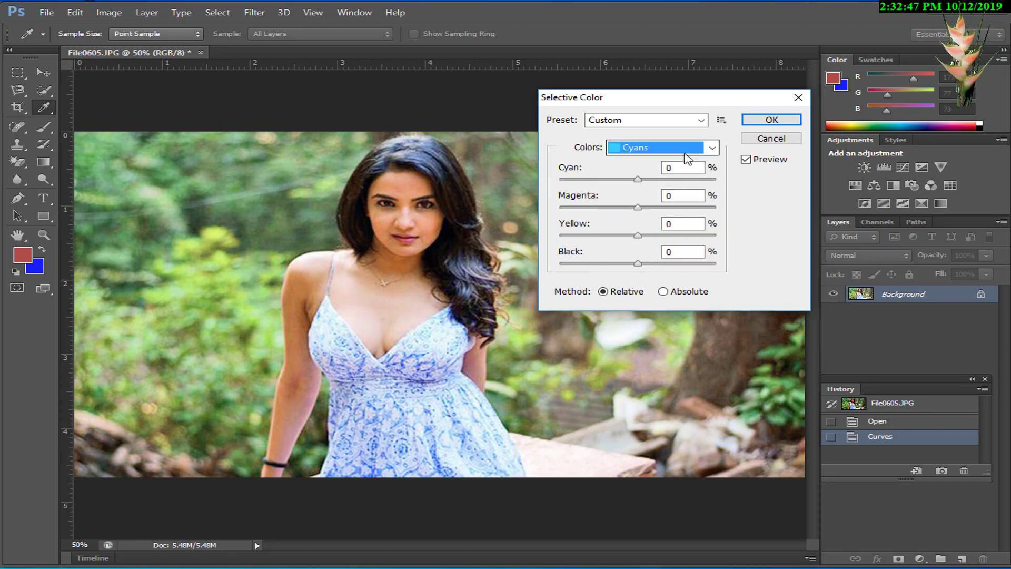
pyautogui.click(704, 149)
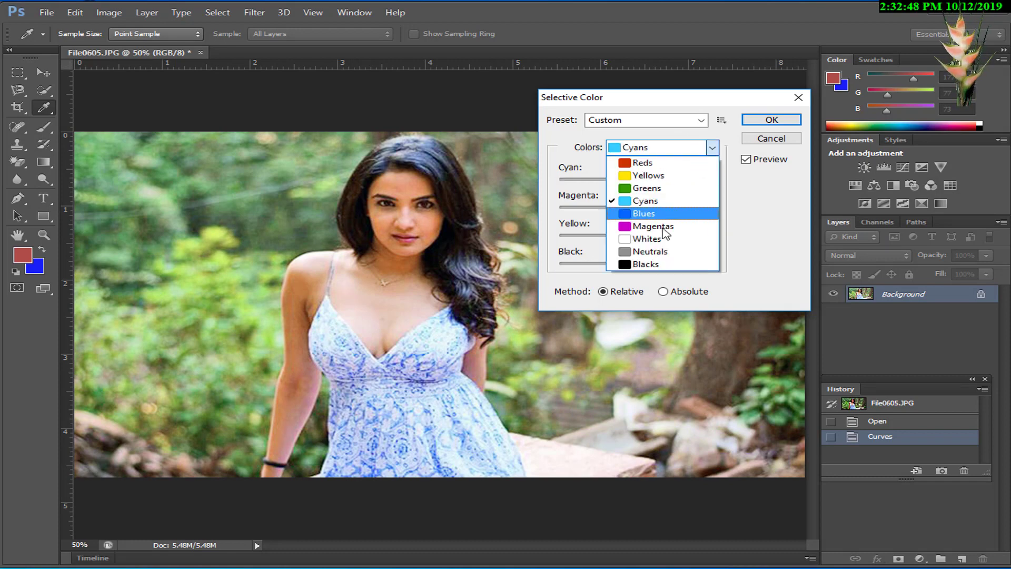
pyautogui.click(564, 157)
pyautogui.moveTo(638, 263); pyautogui.dragTo(695, 259)
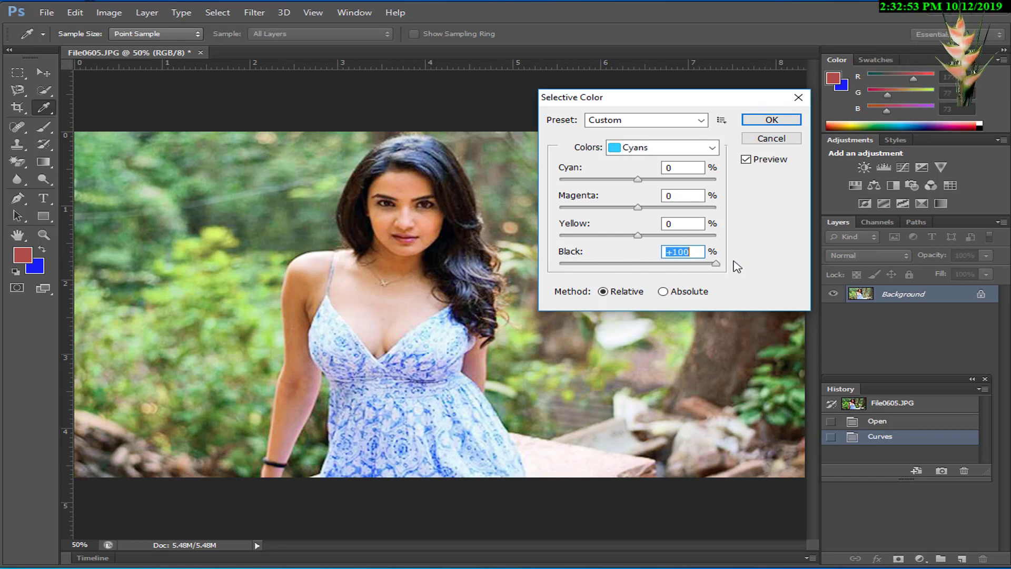
# Step: Set Black to +80 for the Magentas and apply the Selective Color adjustment
pyautogui.click(647, 127)
pyautogui.click(672, 153)
pyautogui.click(667, 150)
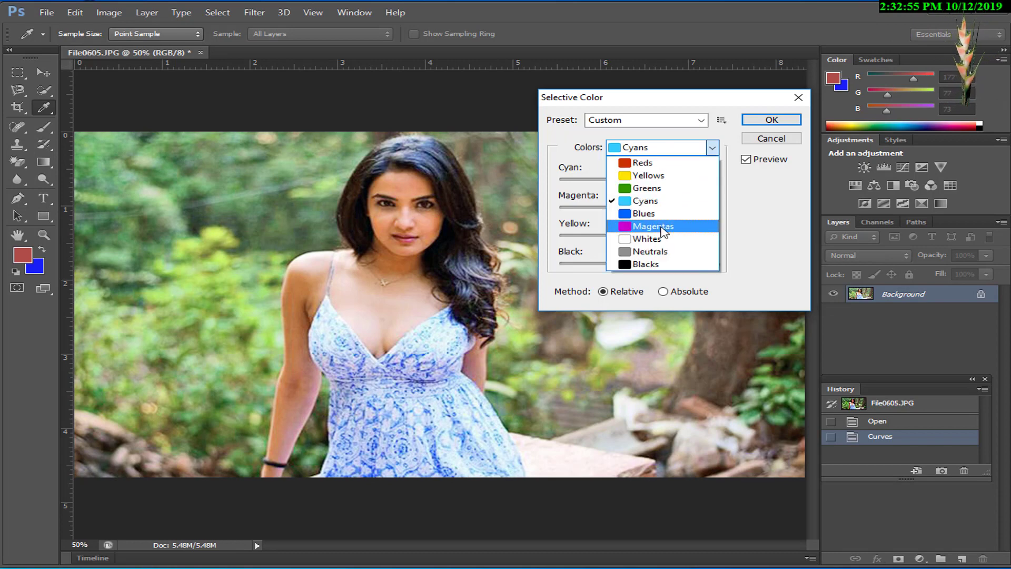
pyautogui.click(661, 226)
pyautogui.moveTo(639, 267); pyautogui.dragTo(694, 266)
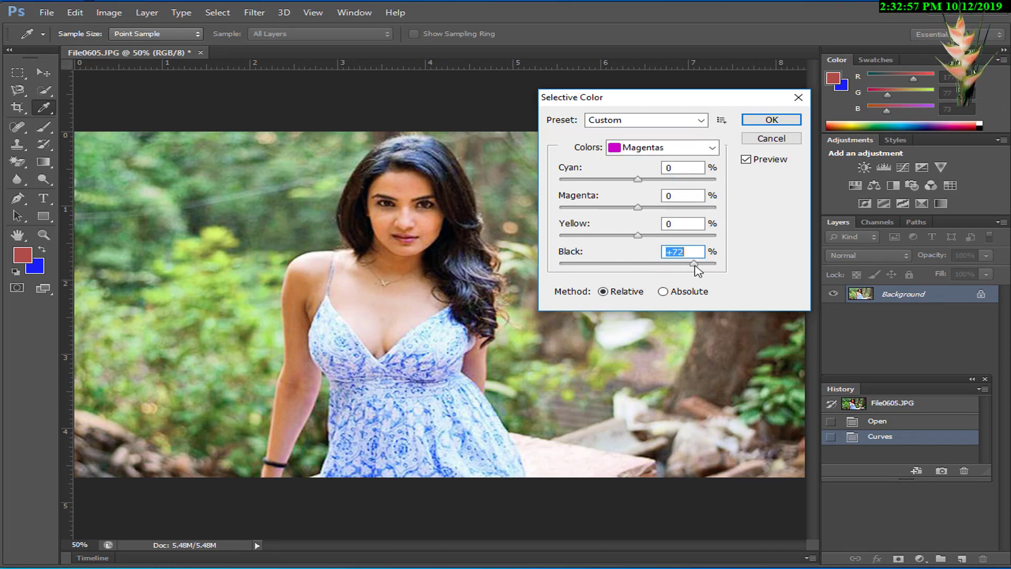
pyautogui.click(770, 121)
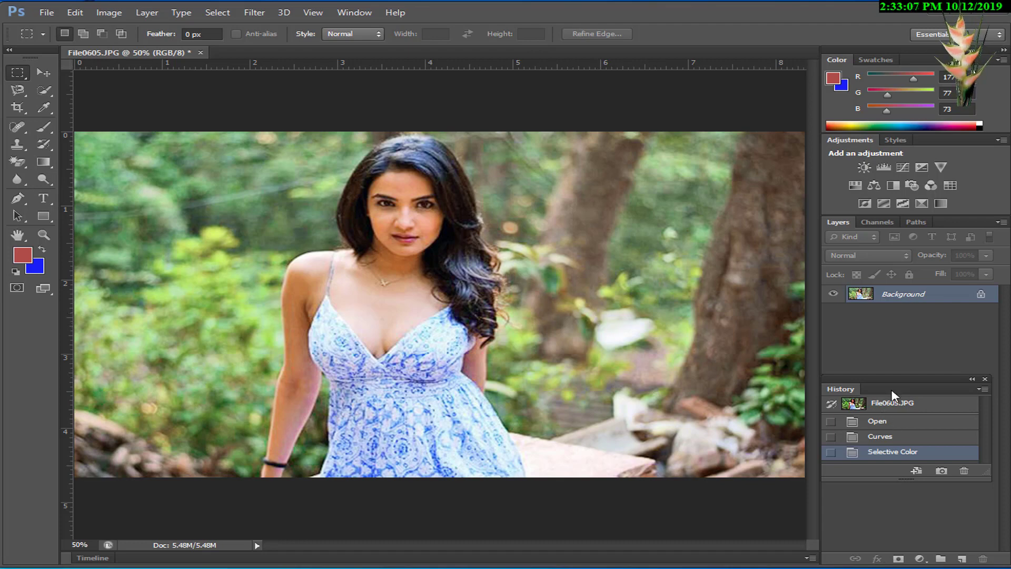
# Step: Duplicate the Background layer, keeping the default name for the copy
pyautogui.doubleClick(910, 301)
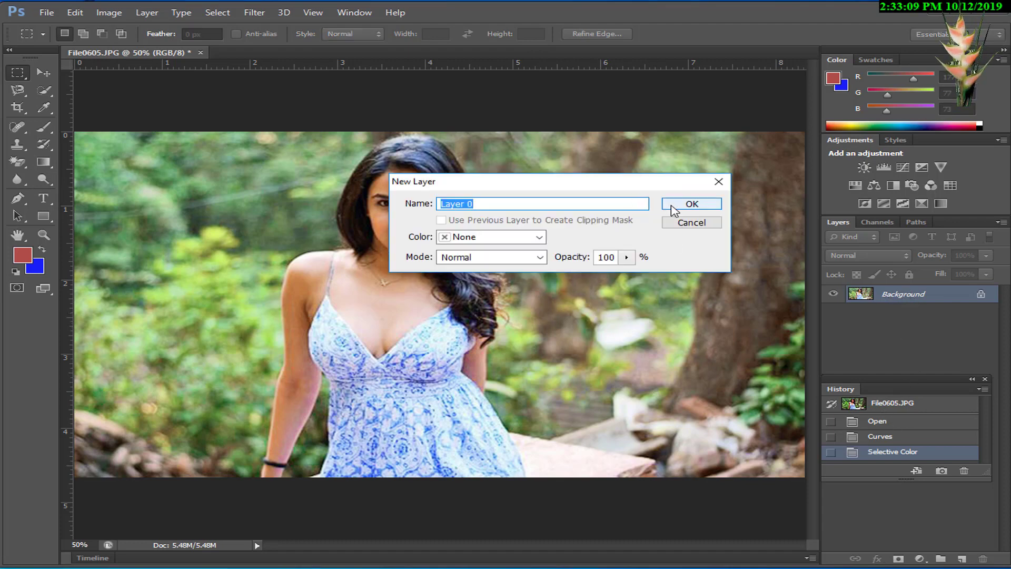
pyautogui.click(691, 222)
pyautogui.rightClick(898, 299)
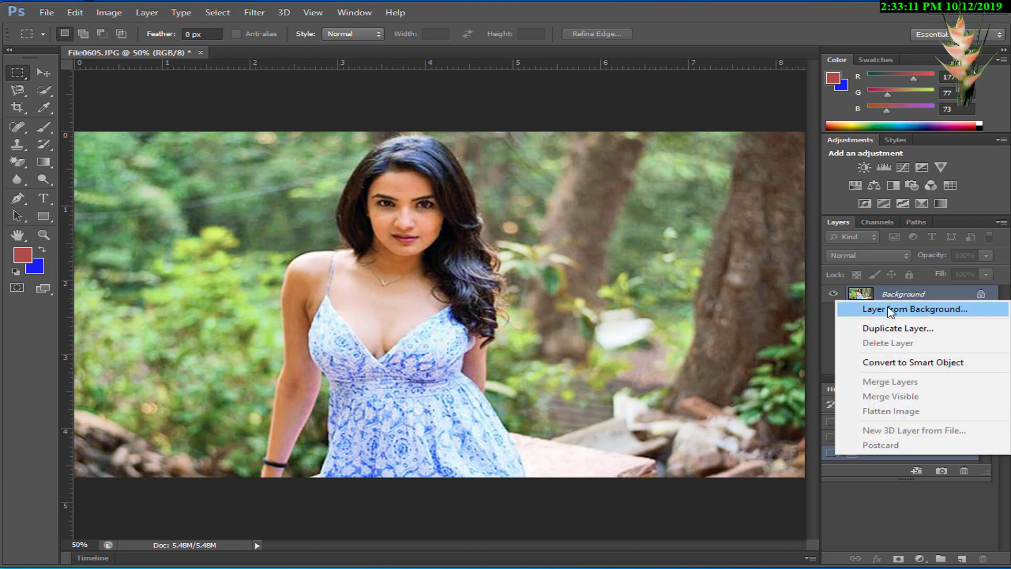
pyautogui.click(898, 328)
pyautogui.click(641, 167)
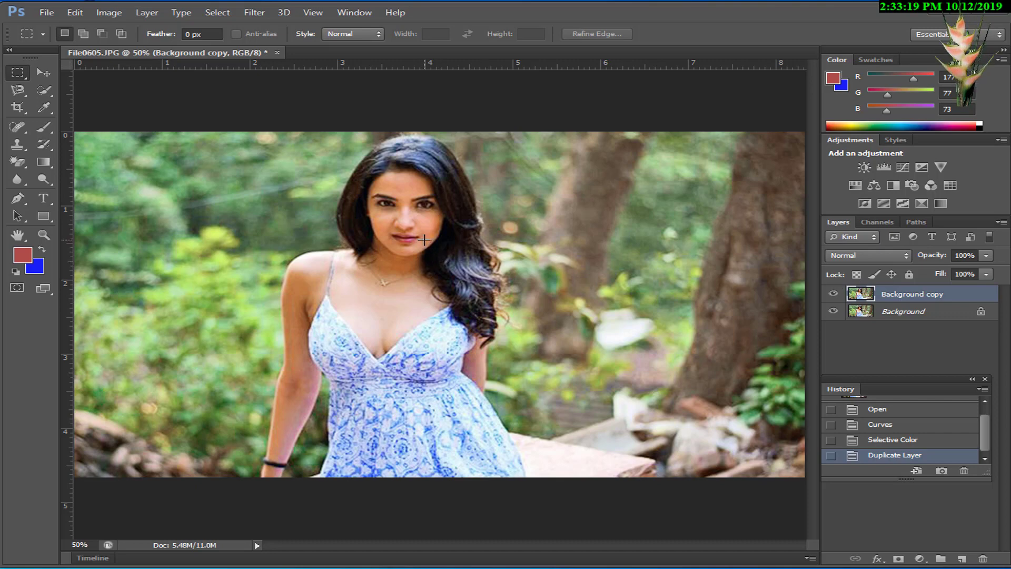
# Step: Apply a Levels adjustment to the Background copy layer with the RGB white input level at 228
pyautogui.hotkey('ctrl', '+')
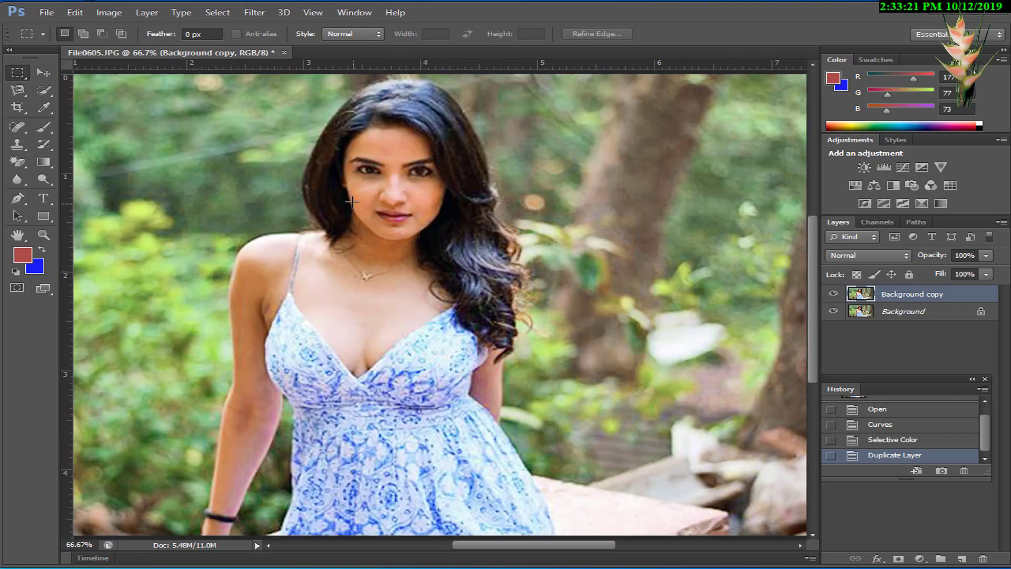
pyautogui.moveTo(361, 174); pyautogui.dragTo(465, 207)
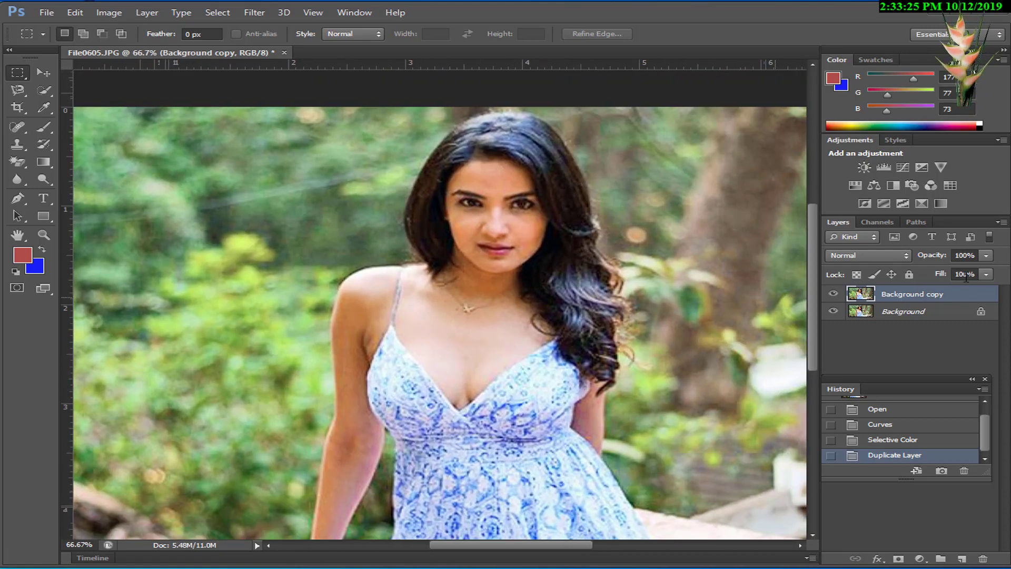
pyautogui.rightClick(432, 248)
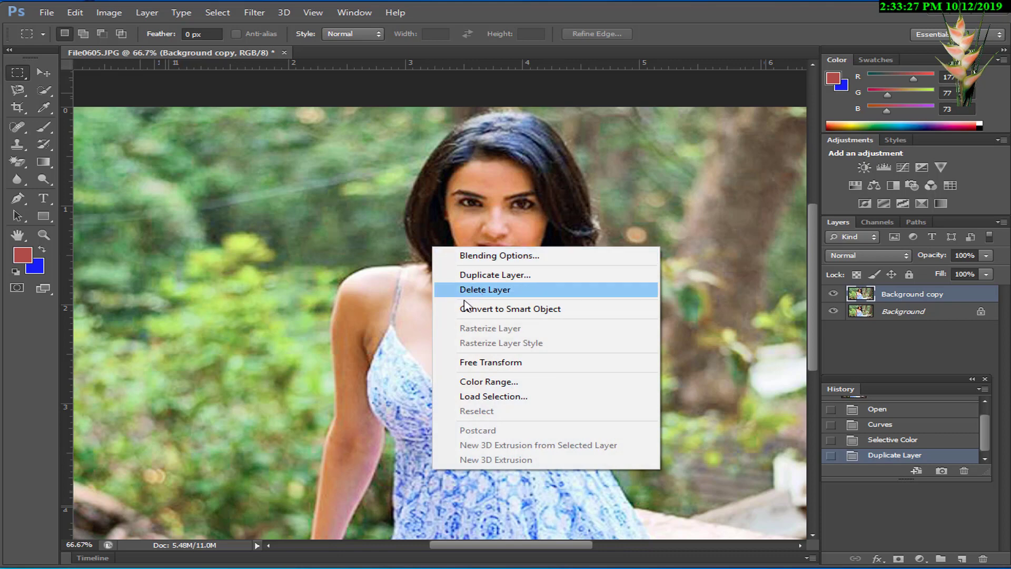
pyautogui.click(506, 231)
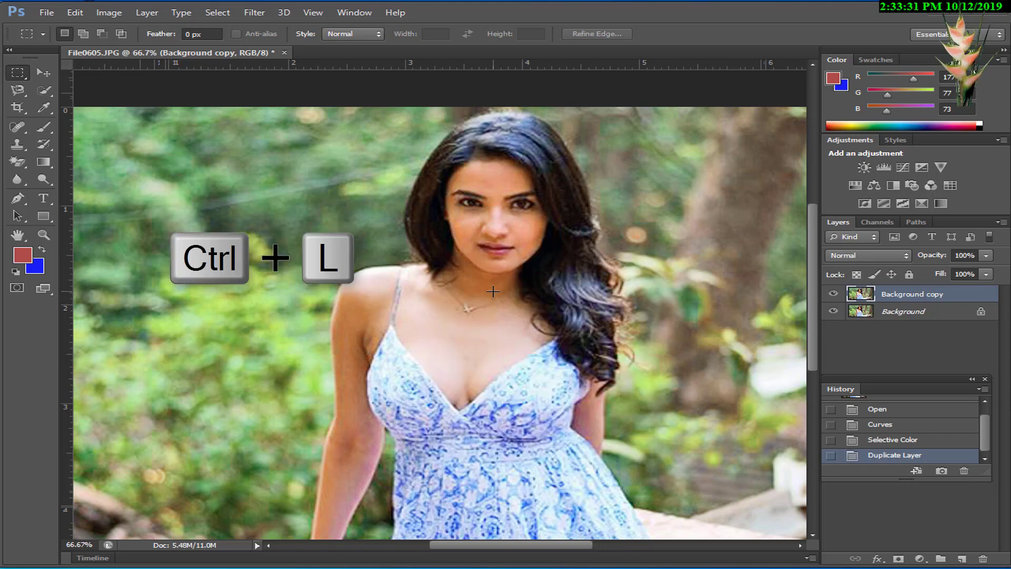
pyautogui.hotkey('ctrl', 'l')
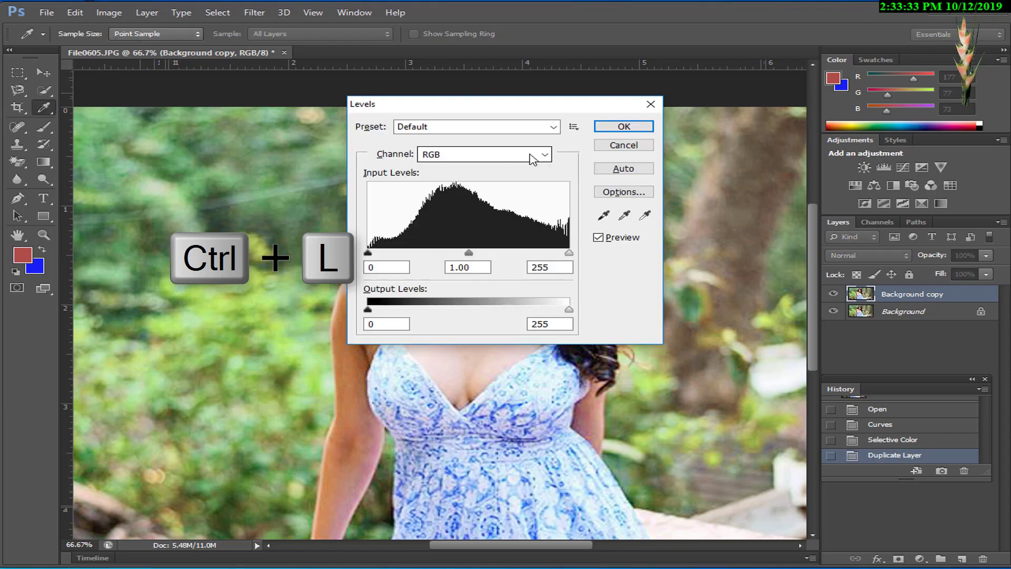
pyautogui.moveTo(519, 103); pyautogui.dragTo(774, 101)
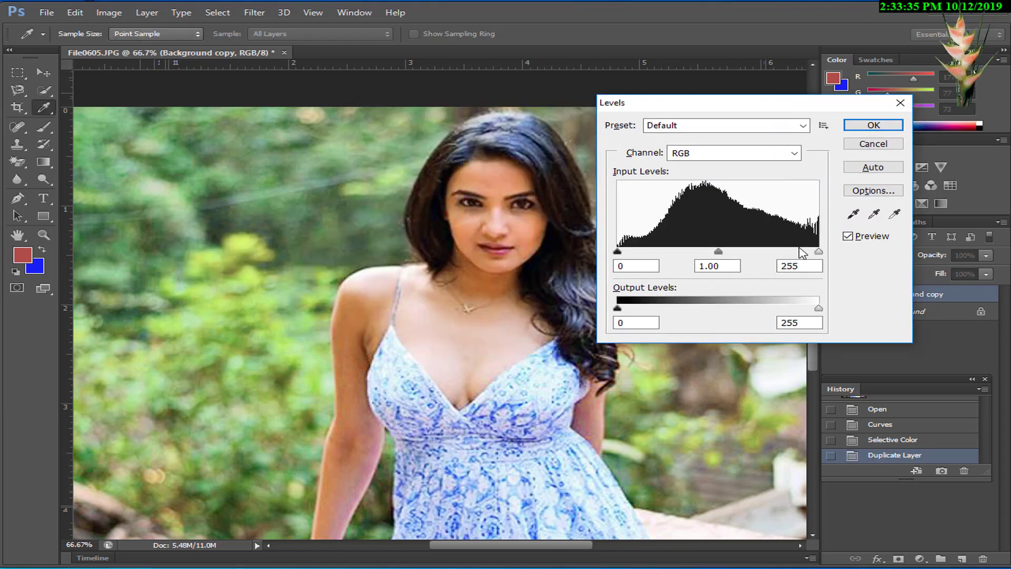
pyautogui.moveTo(818, 251); pyautogui.dragTo(798, 252)
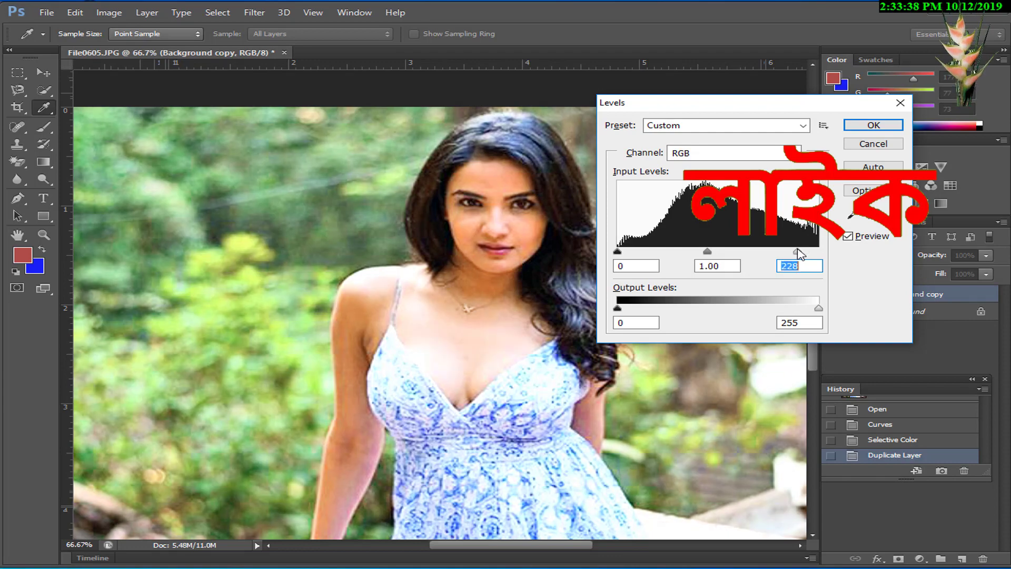
pyautogui.click(873, 125)
pyautogui.press('m')
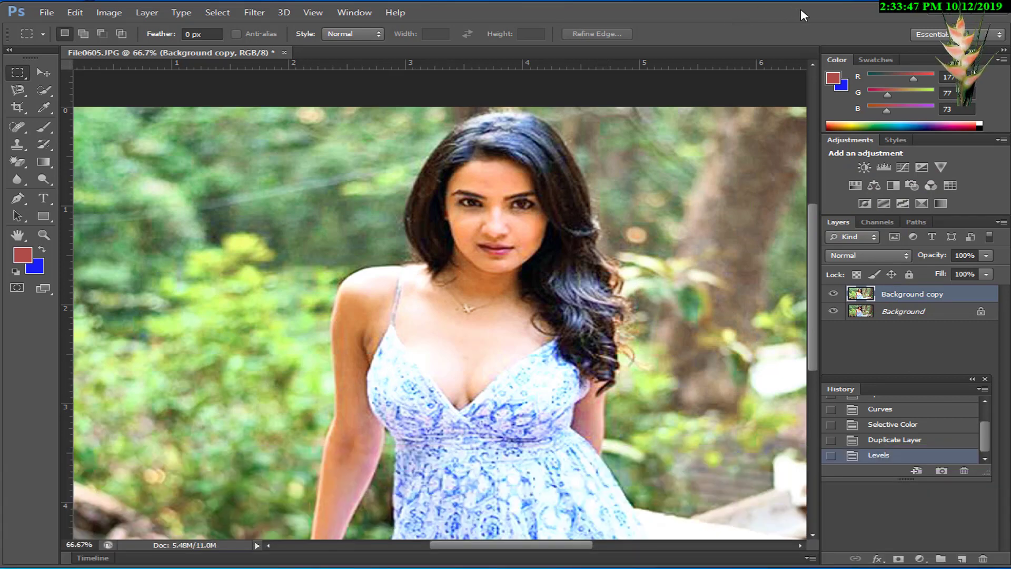
# Step: Collapse the docked Color, Adjustments and Layers panels to icons to widen the canvas area
pyautogui.click(947, 36)
pyautogui.click(983, 50)
pyautogui.click(1002, 37)
pyautogui.click(1002, 38)
pyautogui.click(1001, 38)
pyautogui.click(1000, 40)
pyautogui.click(1003, 51)
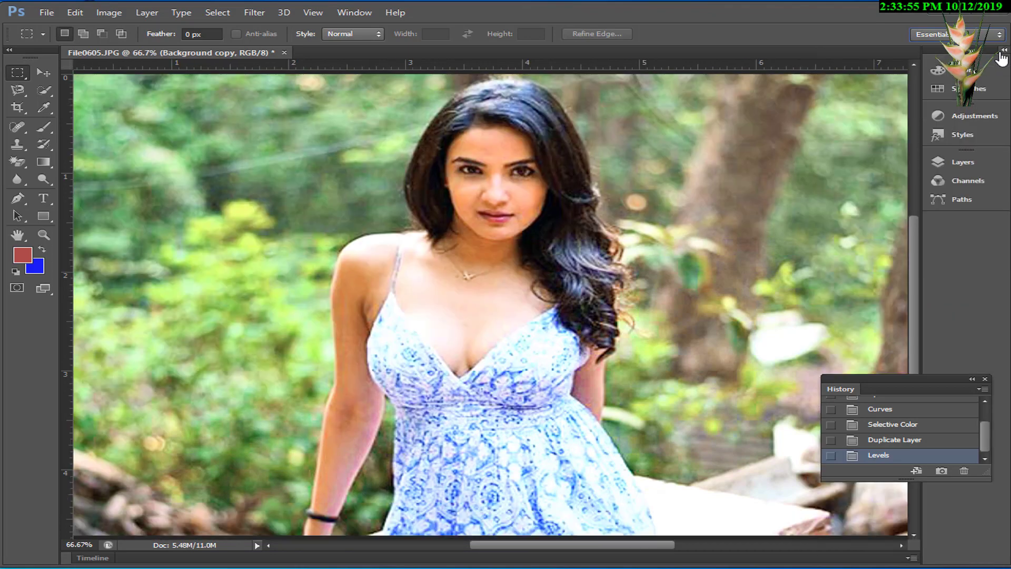
# Step: Expand the docked Color, Adjustments and Layers panels and undock File0605.JPG into a floating document window
pyautogui.click(1003, 51)
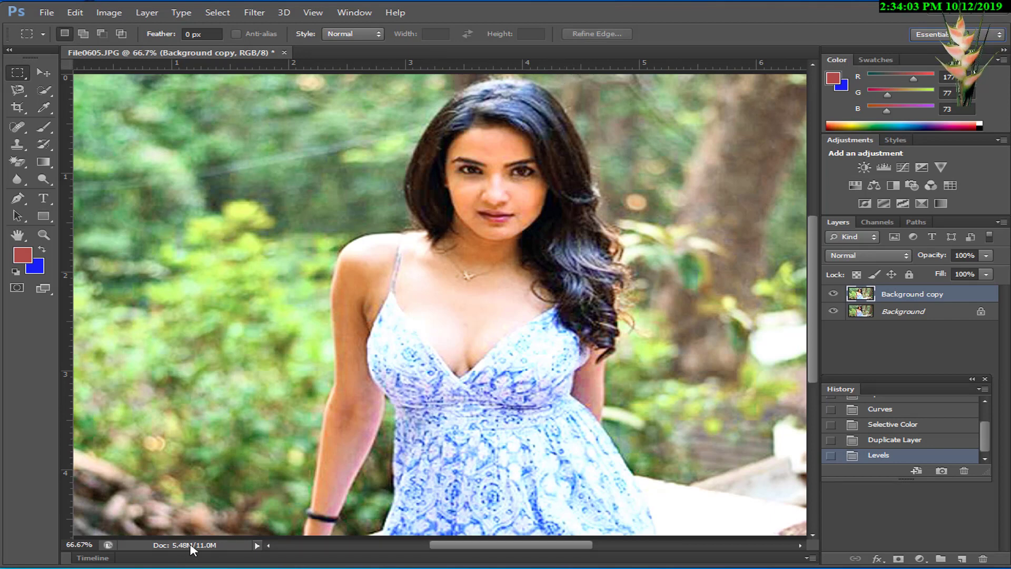
pyautogui.click(257, 545)
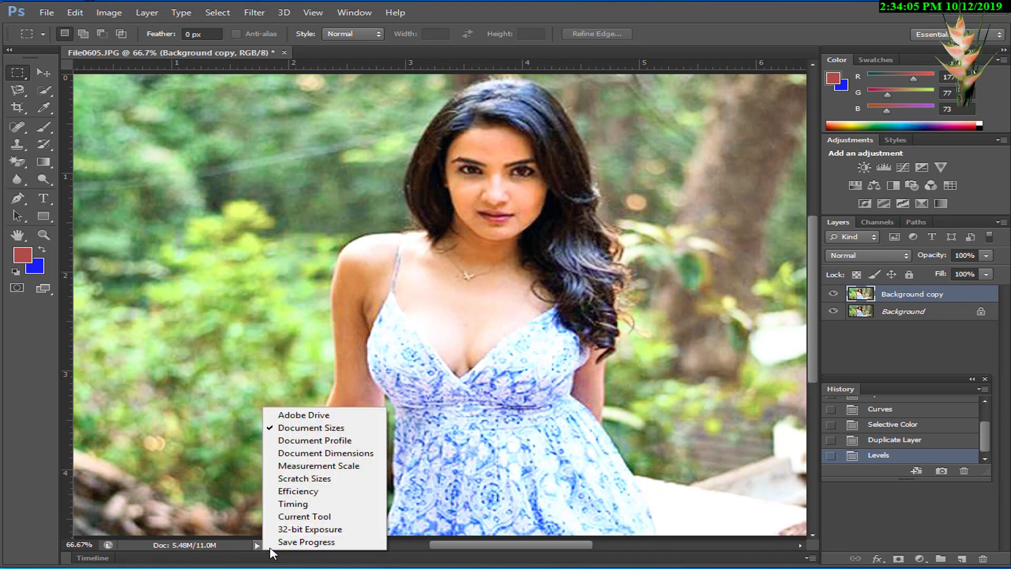
pyautogui.click(301, 558)
pyautogui.click(268, 545)
pyautogui.click(269, 545)
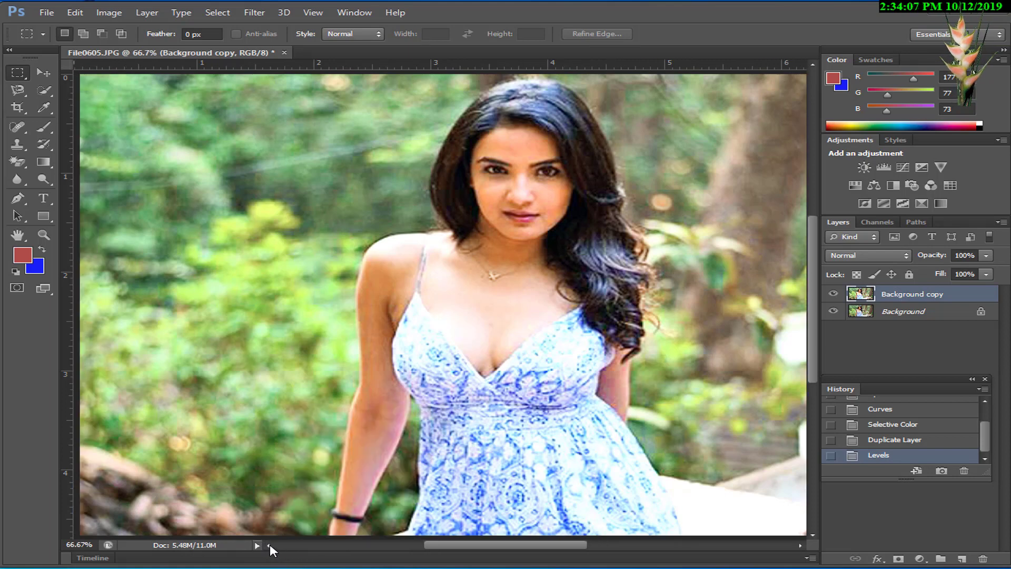
pyautogui.click(270, 545)
pyautogui.click(813, 557)
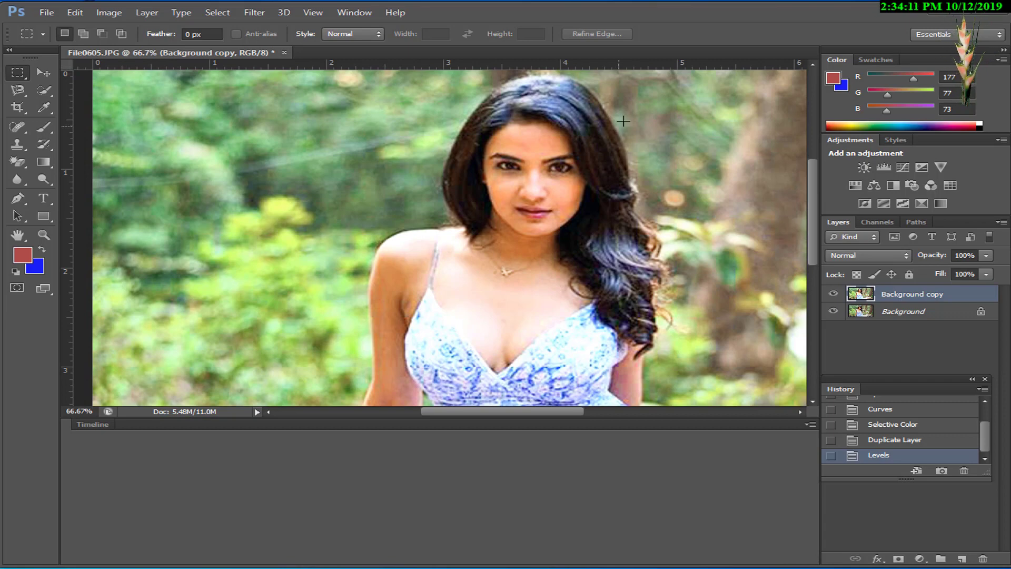
pyautogui.moveTo(657, 65); pyautogui.dragTo(643, 117)
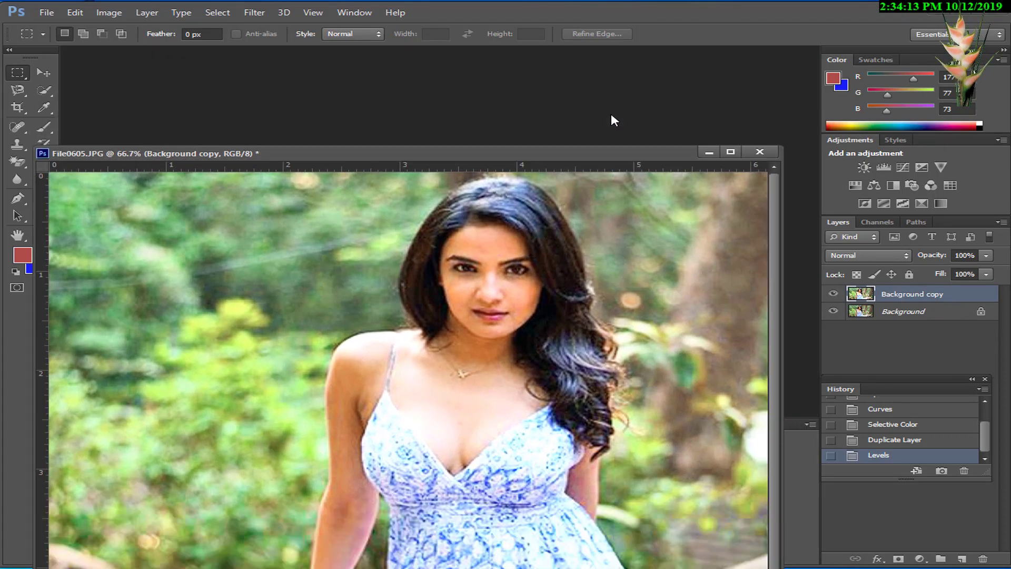
# Step: Open the skin colour image from the Desktop
pyautogui.hotkey('ctrl', 'o')
pyautogui.click(604, 121)
pyautogui.click(585, 120)
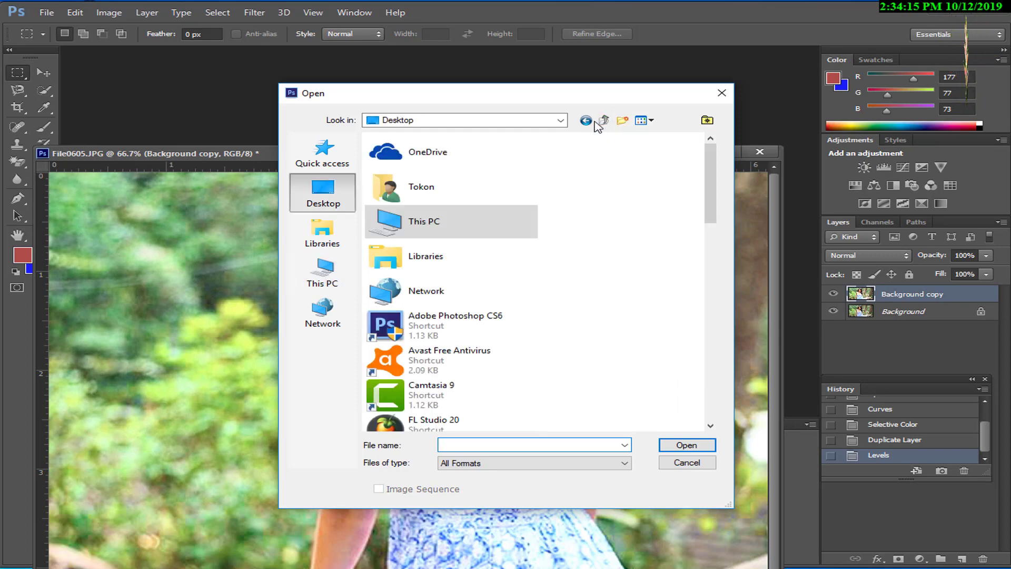
pyautogui.moveTo(706, 198); pyautogui.dragTo(659, 402)
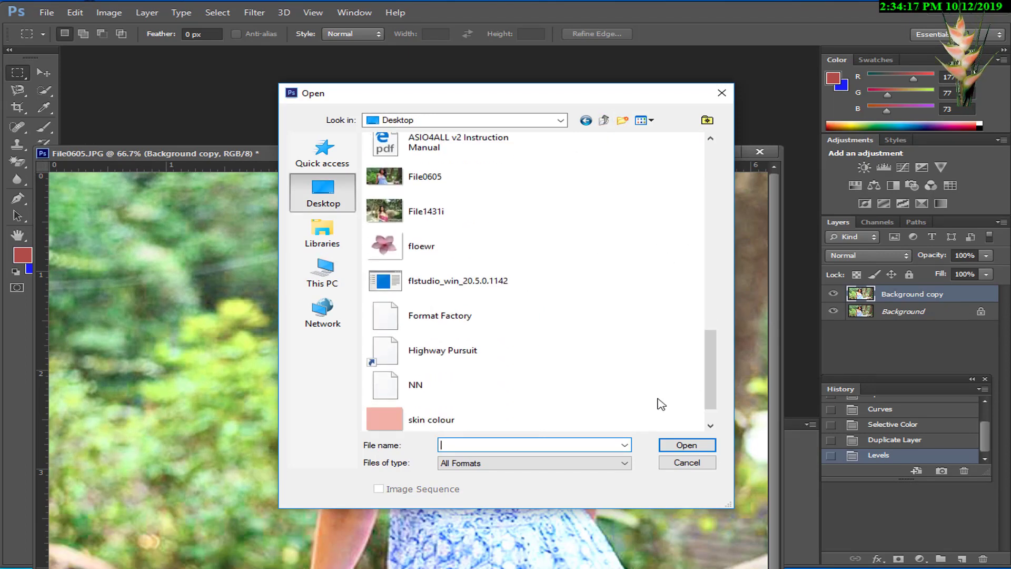
pyautogui.doubleClick(384, 416)
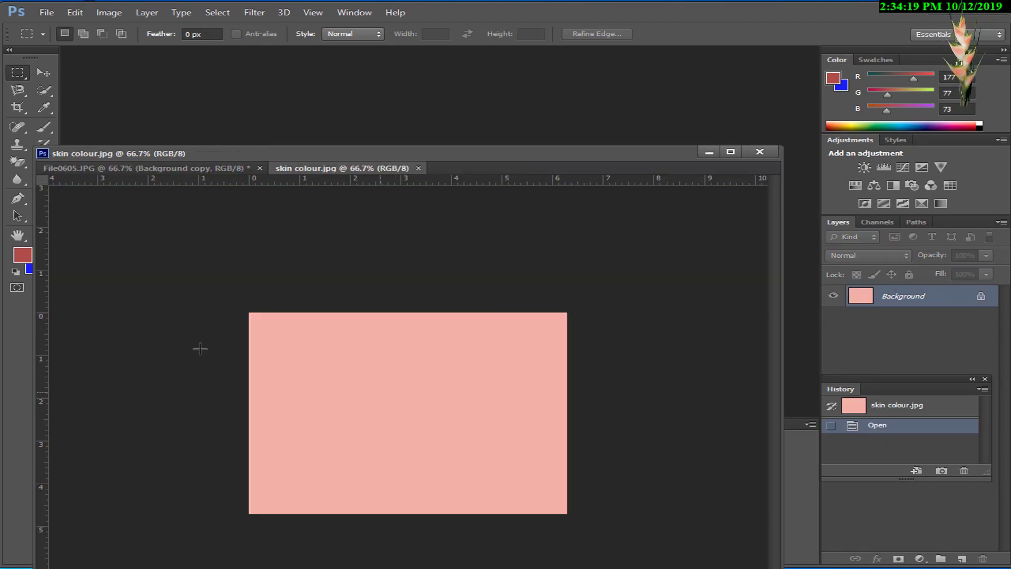
# Step: Sample the light pink of skin colour.jpg as the foreground color and close that image, keeping File0605.JPG open
pyautogui.click(23, 254)
pyautogui.click(376, 344)
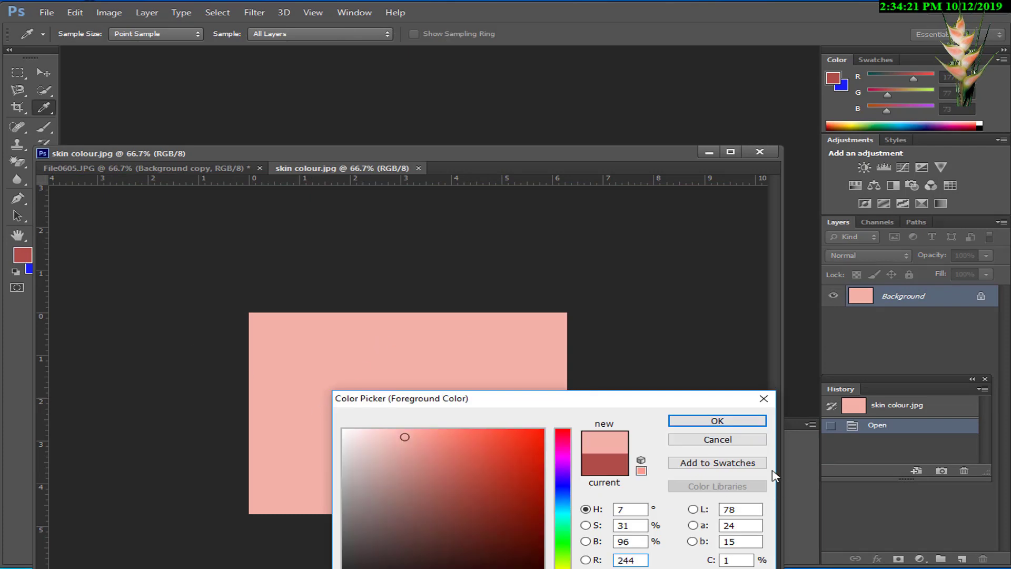
pyautogui.click(717, 421)
pyautogui.click(760, 151)
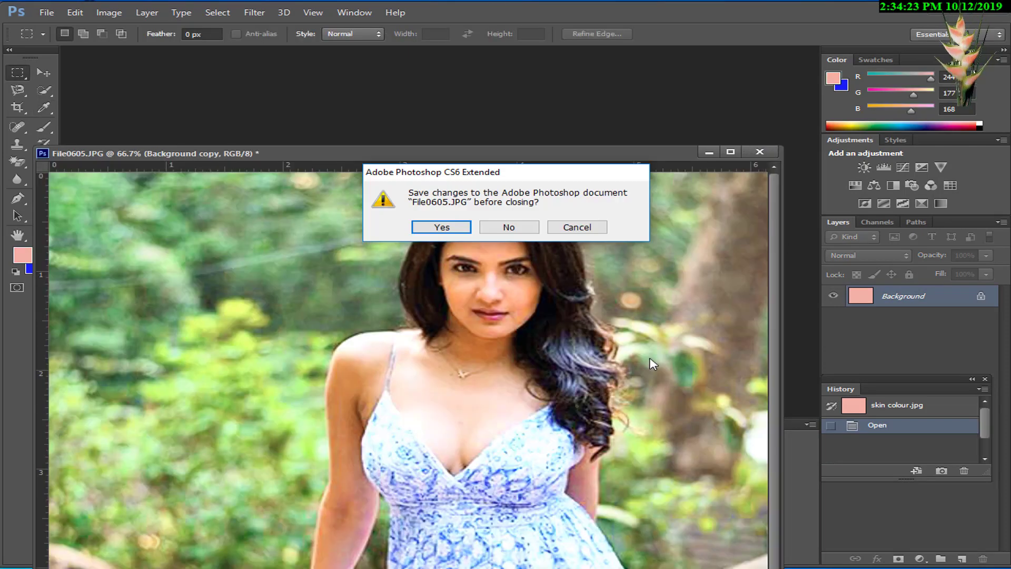
pyautogui.click(575, 229)
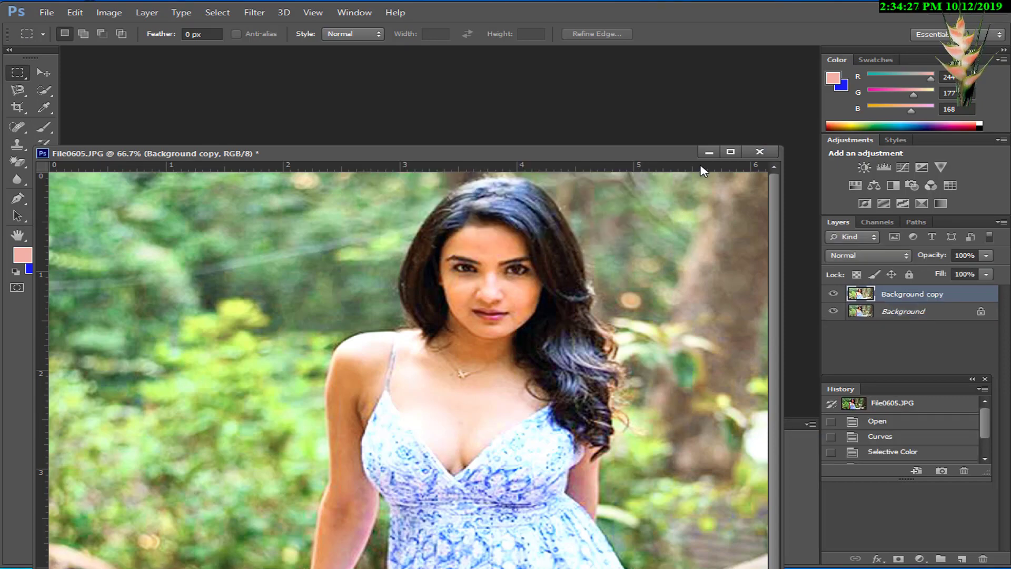
# Step: Reposition the floating photo window and set up the Brush tool with a size of 86 px
pyautogui.moveTo(663, 159); pyautogui.dragTo(684, 78)
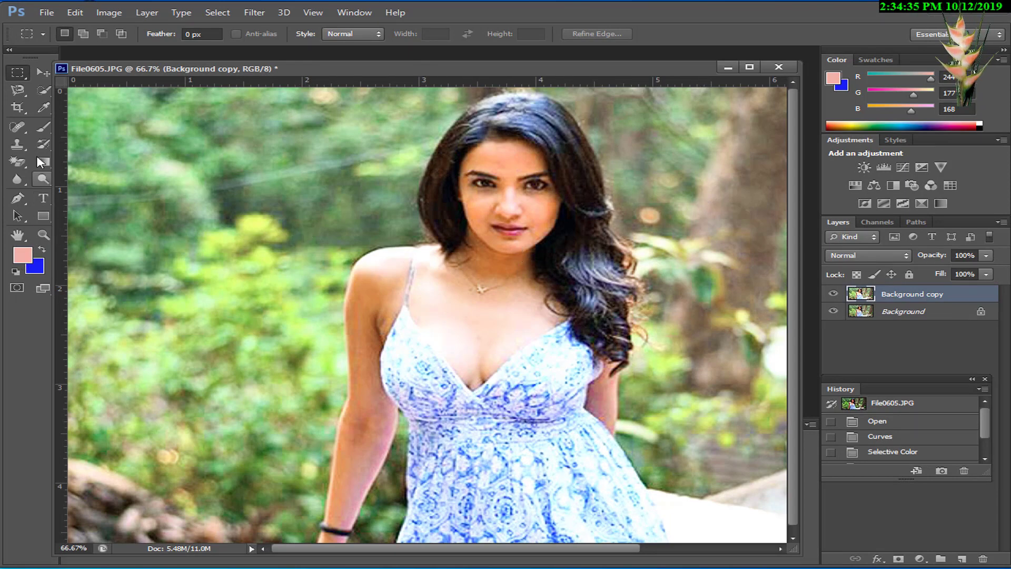
pyautogui.click(47, 144)
pyautogui.click(43, 126)
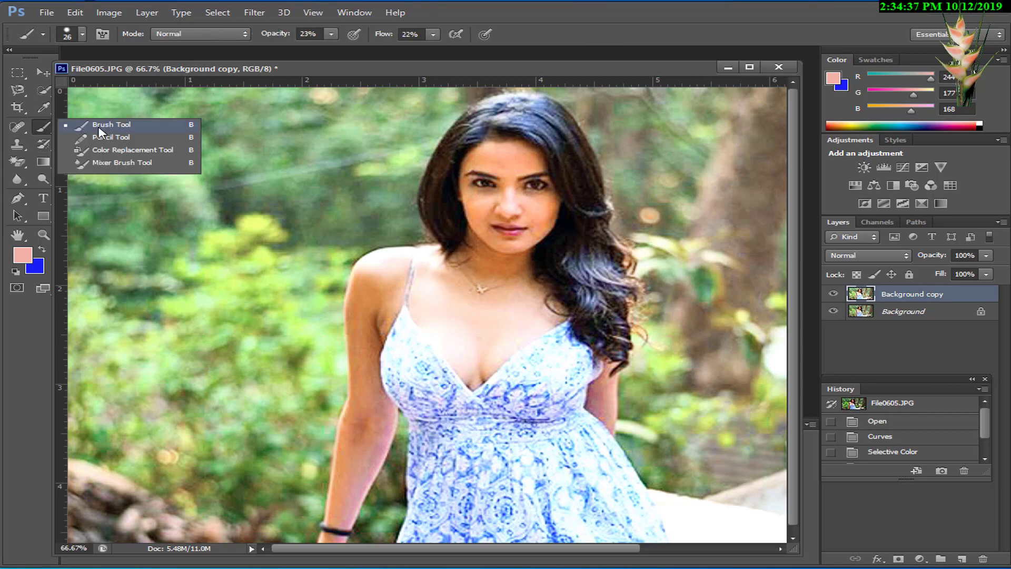
pyautogui.click(101, 131)
pyautogui.rightClick(445, 269)
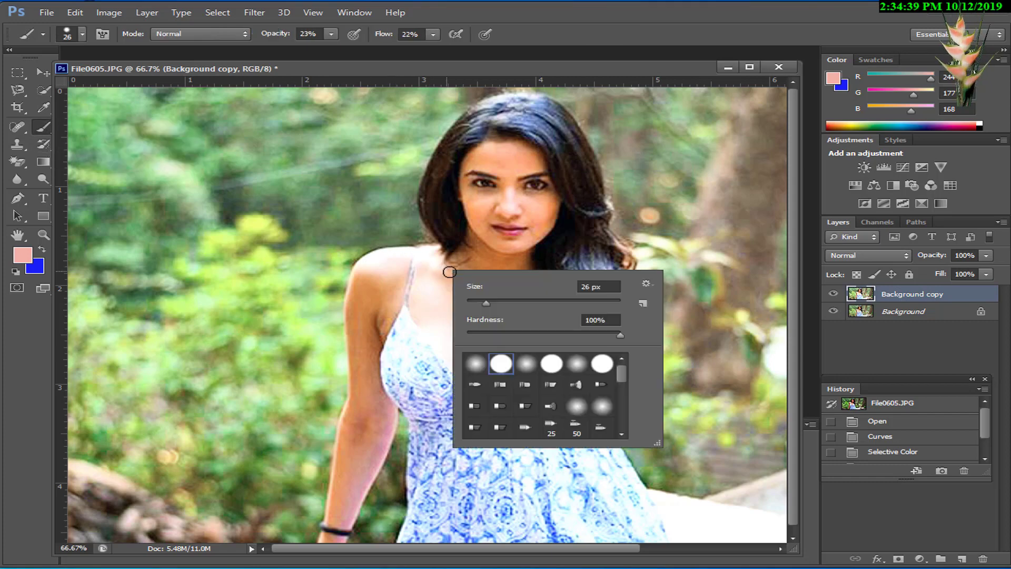
# Step: Brush the light pink at 23% opacity over the chest and neck skin on the Background copy layer
pyautogui.click(438, 298)
pyautogui.click(465, 340)
pyautogui.click(429, 291)
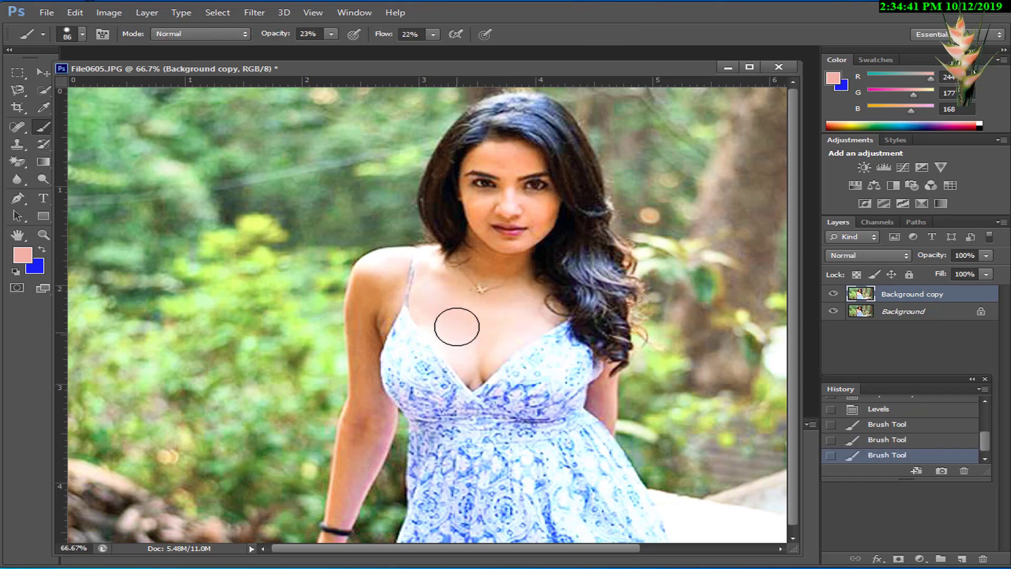
pyautogui.click(456, 326)
pyautogui.click(476, 359)
pyautogui.click(469, 379)
pyautogui.click(527, 312)
pyautogui.click(512, 300)
pyautogui.click(480, 289)
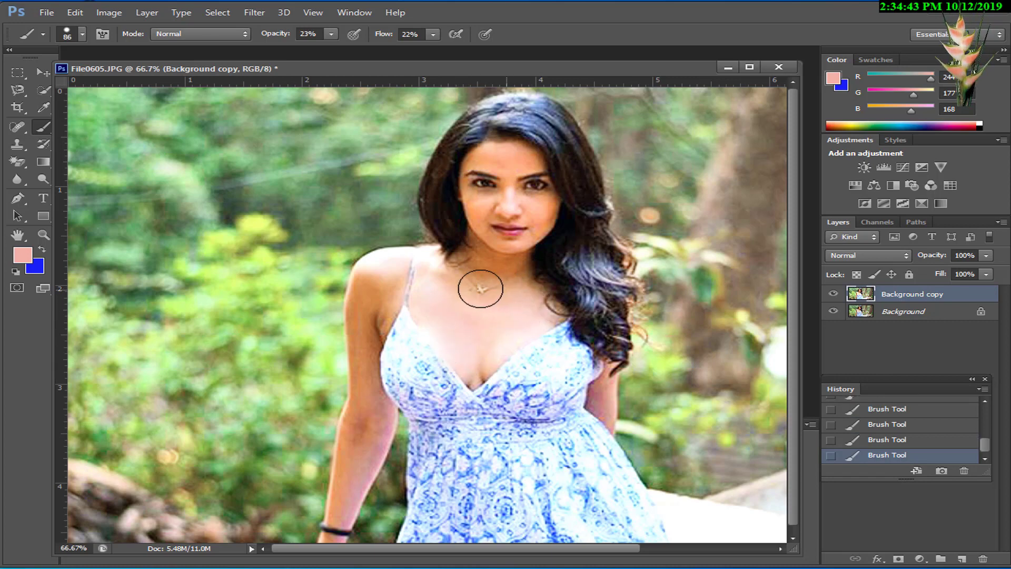
pyautogui.click(477, 256)
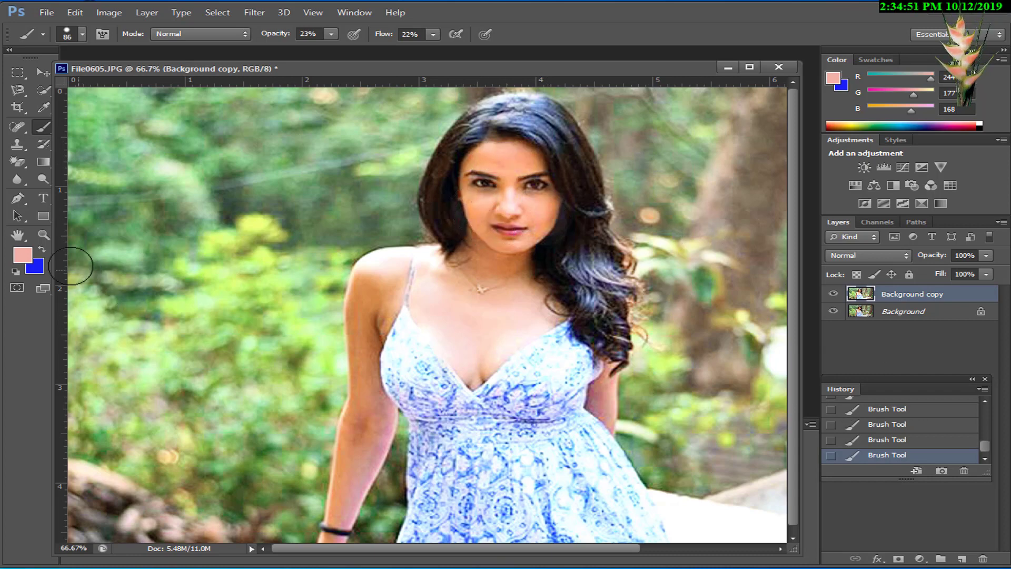
# Step: Swap the foreground and background colors and revert the photo's history to the Duplicate Layer state
pyautogui.click(43, 247)
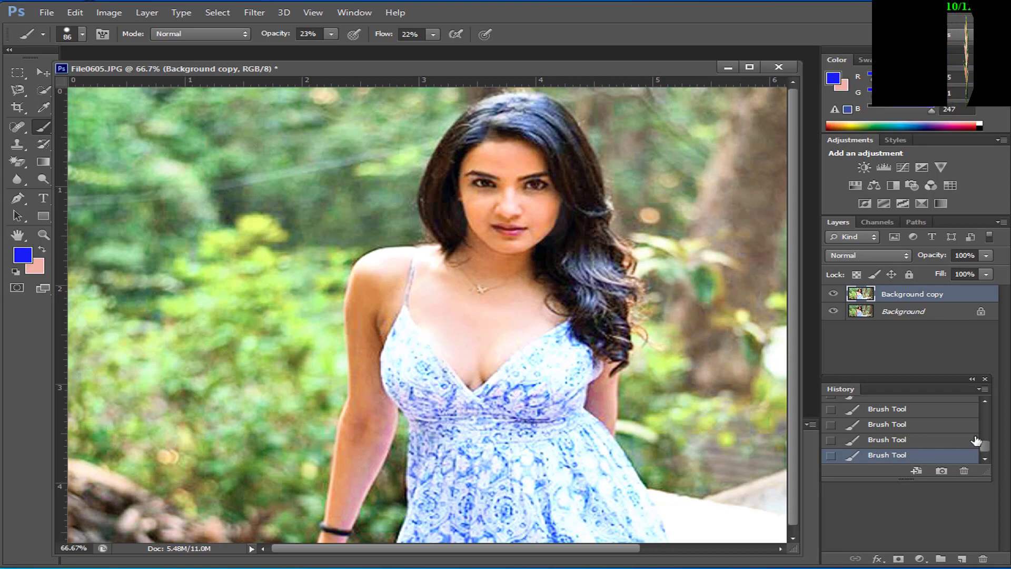
pyautogui.moveTo(985, 446); pyautogui.dragTo(981, 410)
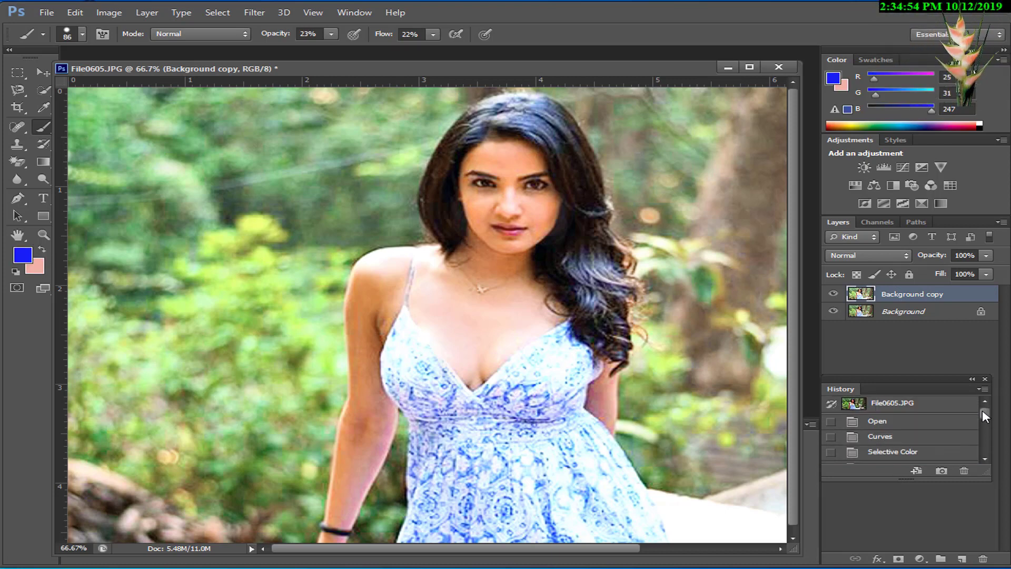
pyautogui.click(901, 452)
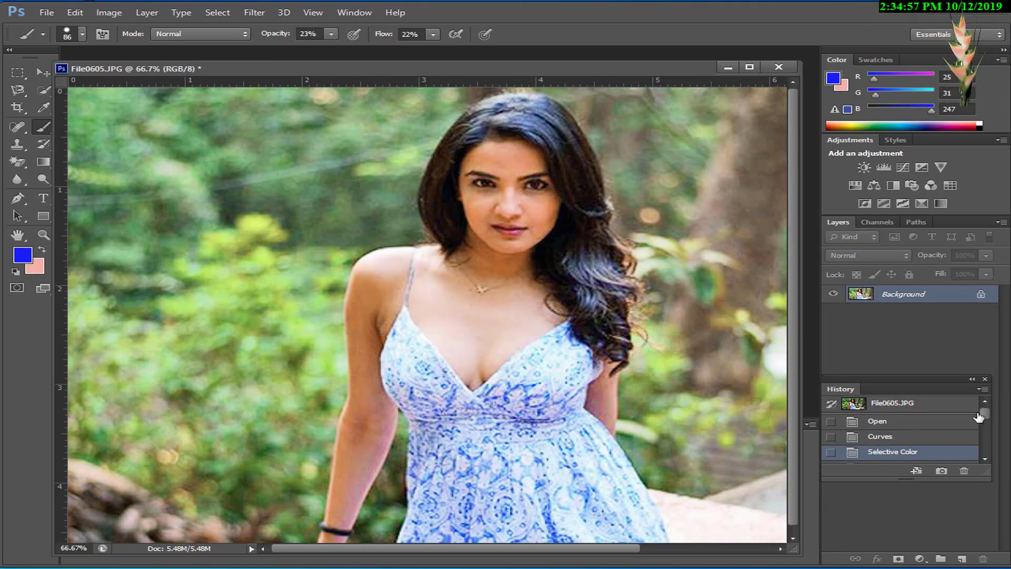
pyautogui.moveTo(986, 414); pyautogui.dragTo(991, 422)
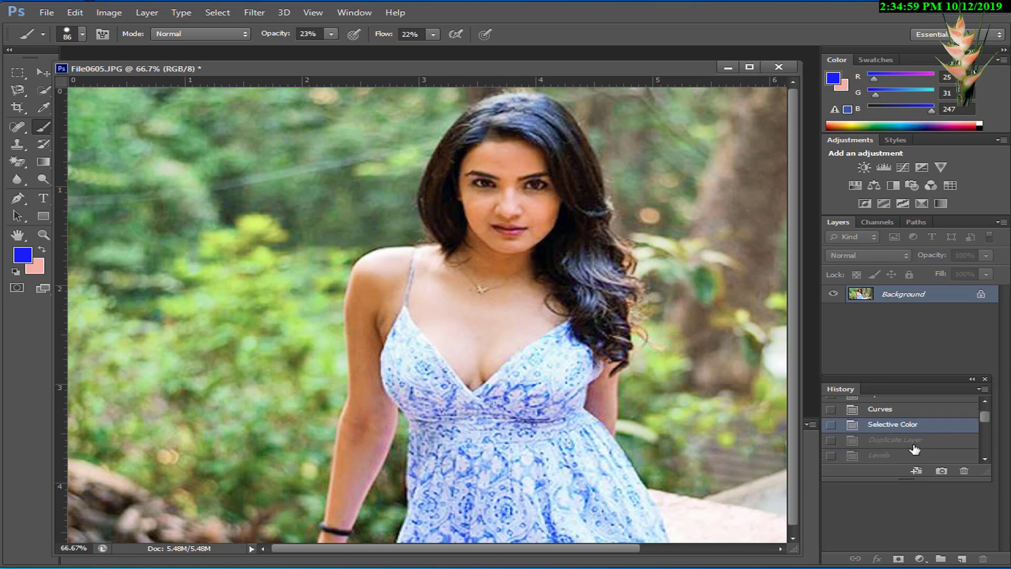
pyautogui.click(914, 441)
pyautogui.click(892, 456)
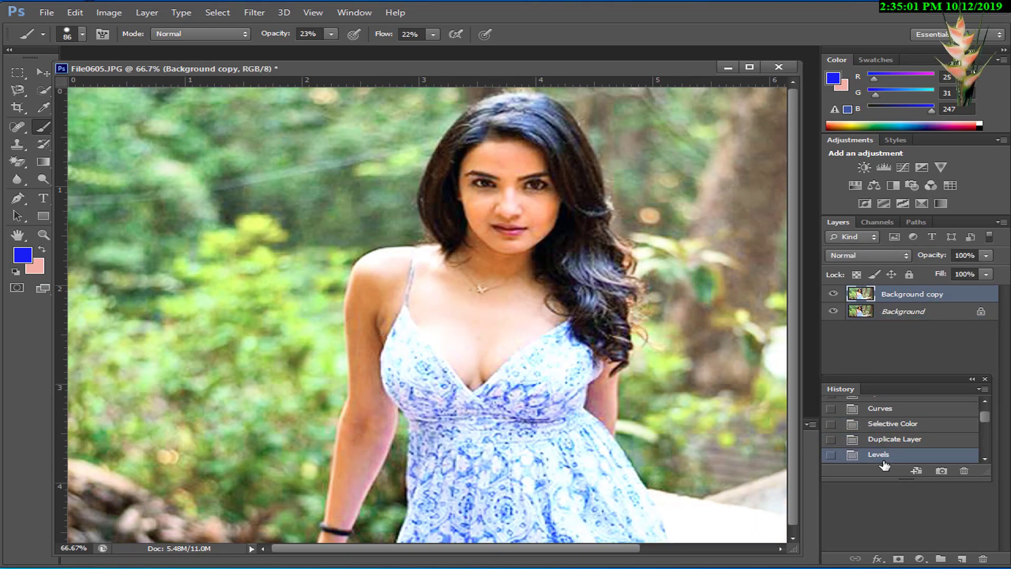
pyautogui.click(895, 442)
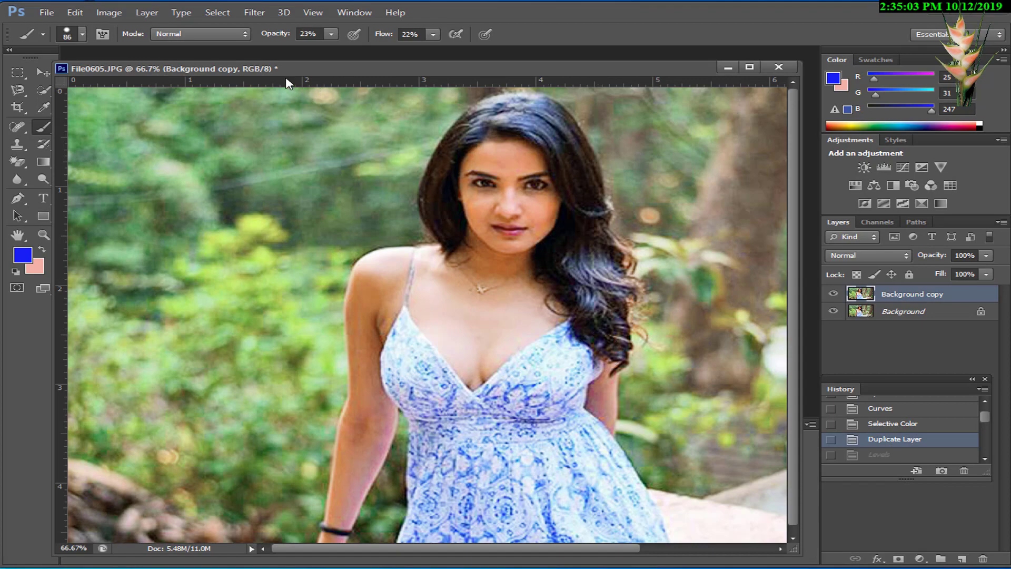
# Step: Apply a Gaussian Blur with a radius of 2.1 pixels to the Background copy layer
pyautogui.click(254, 12)
pyautogui.moveTo(287, 98)
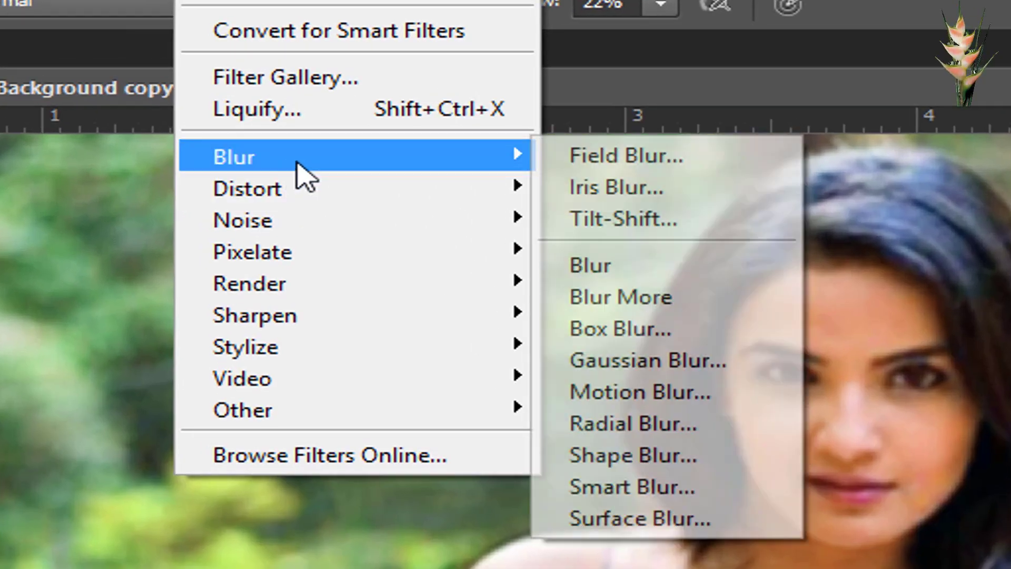
pyautogui.click(648, 360)
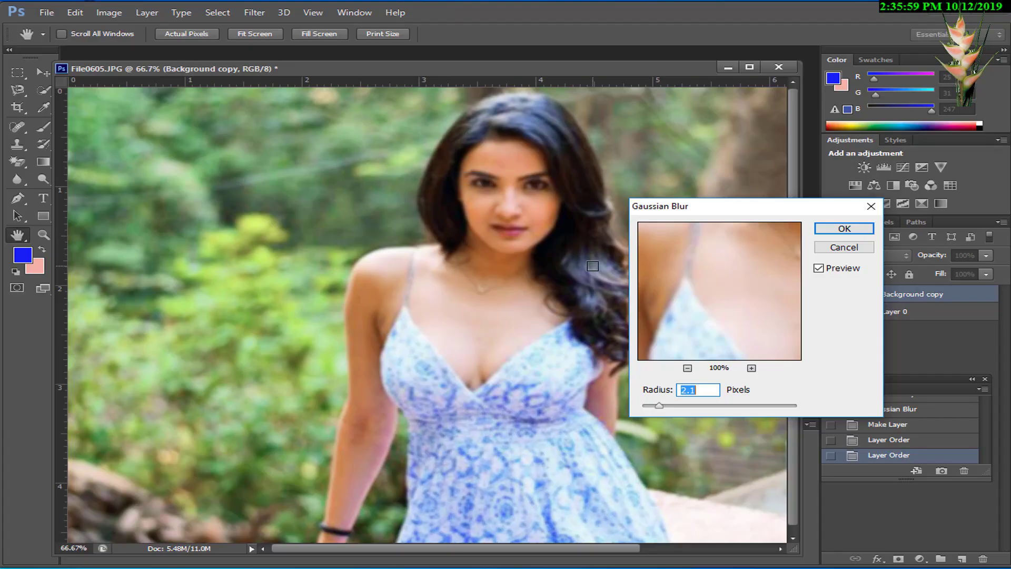
pyautogui.click(832, 230)
# Step: Restore the light pink (RGB 244, 177, 168) as the foreground color and brush it over the forehead on Background copy
pyautogui.press('b')
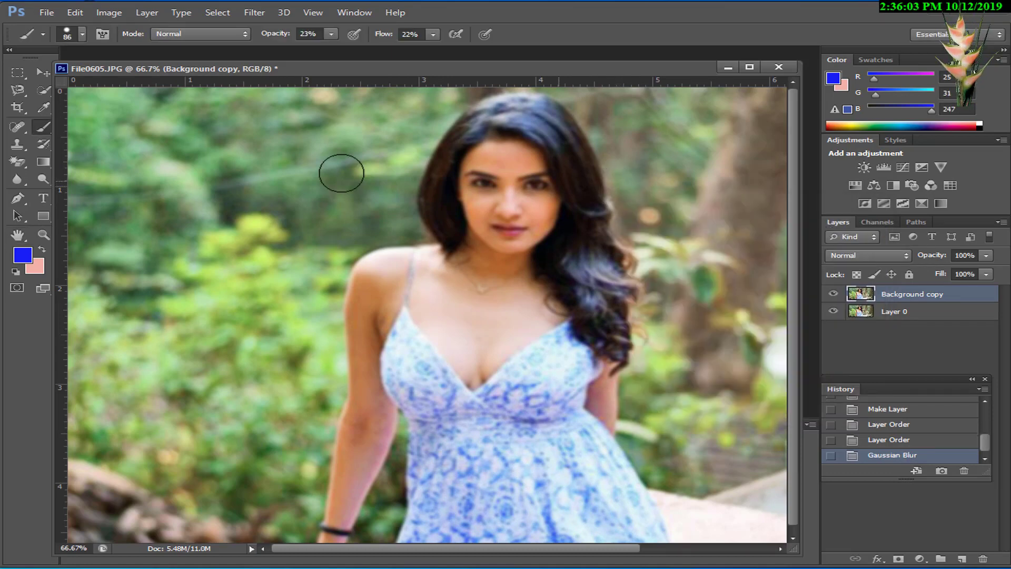
pyautogui.click(42, 250)
pyautogui.click(30, 258)
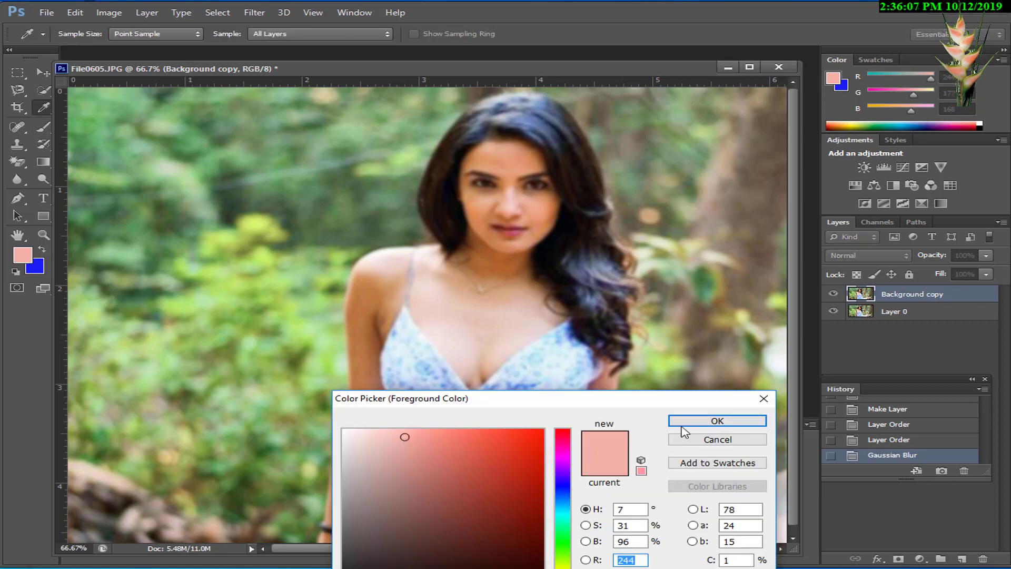
pyautogui.click(701, 423)
pyautogui.click(508, 163)
pyautogui.click(508, 163)
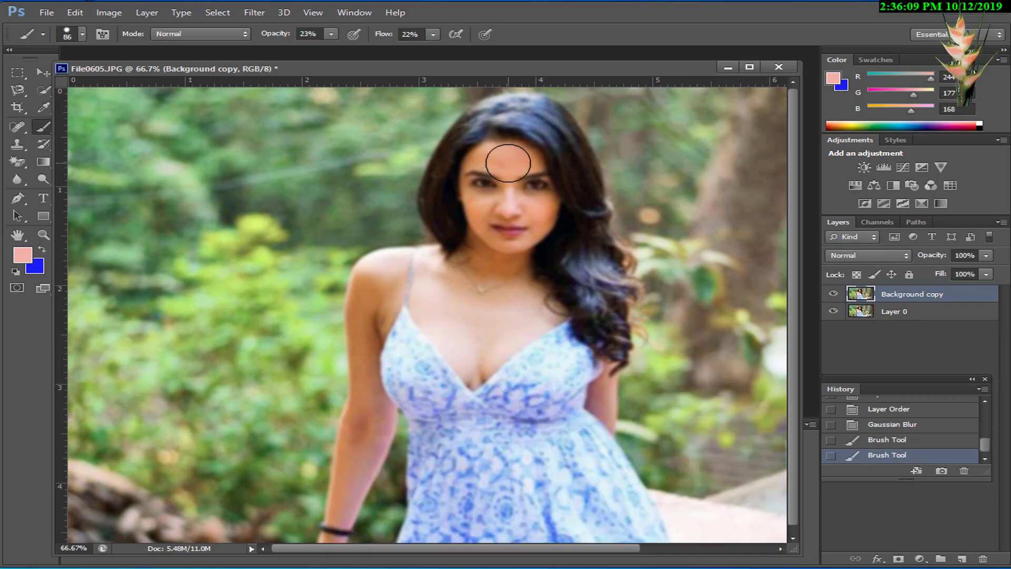
pyautogui.click(508, 163)
pyautogui.click(509, 162)
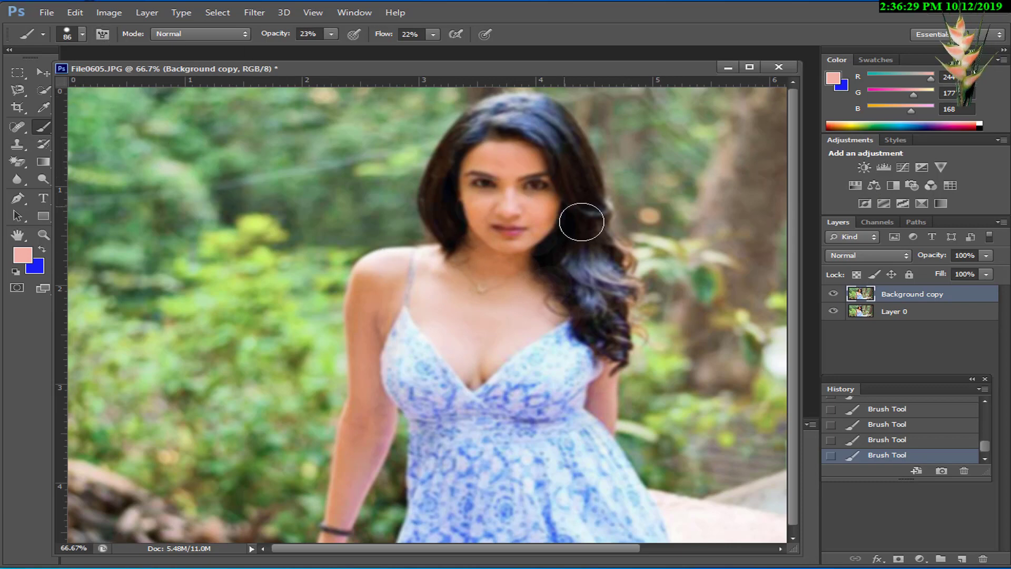
# Step: Fill the Background copy layer's mask with black using the Paint Bucket tool
pyautogui.click(43, 162)
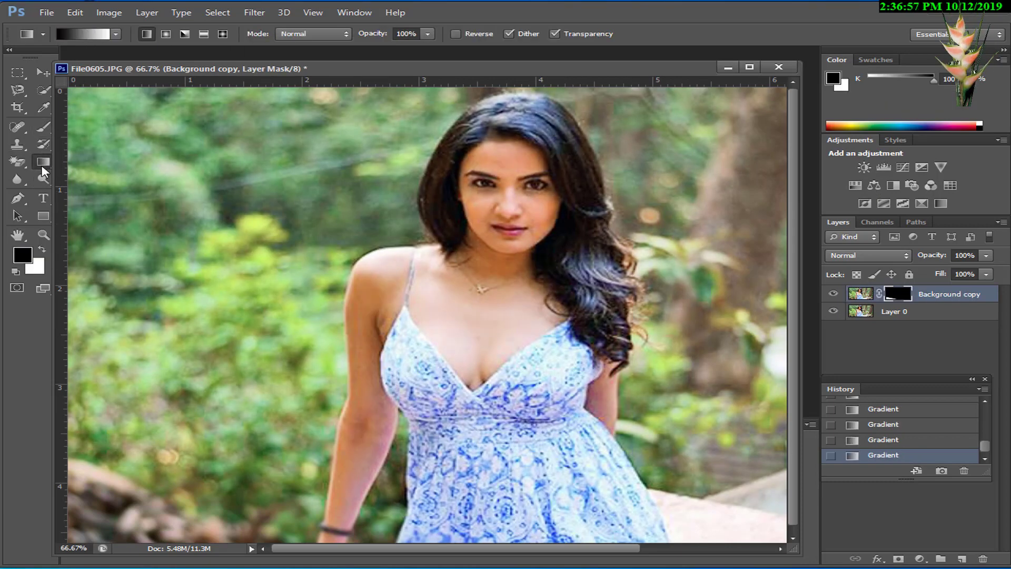
pyautogui.rightClick(43, 168)
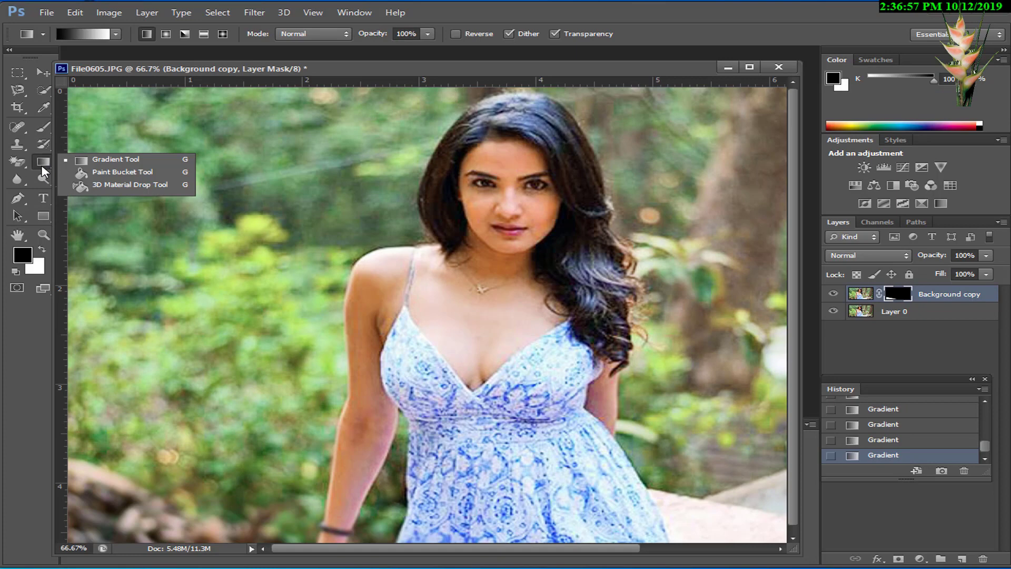
pyautogui.click(125, 174)
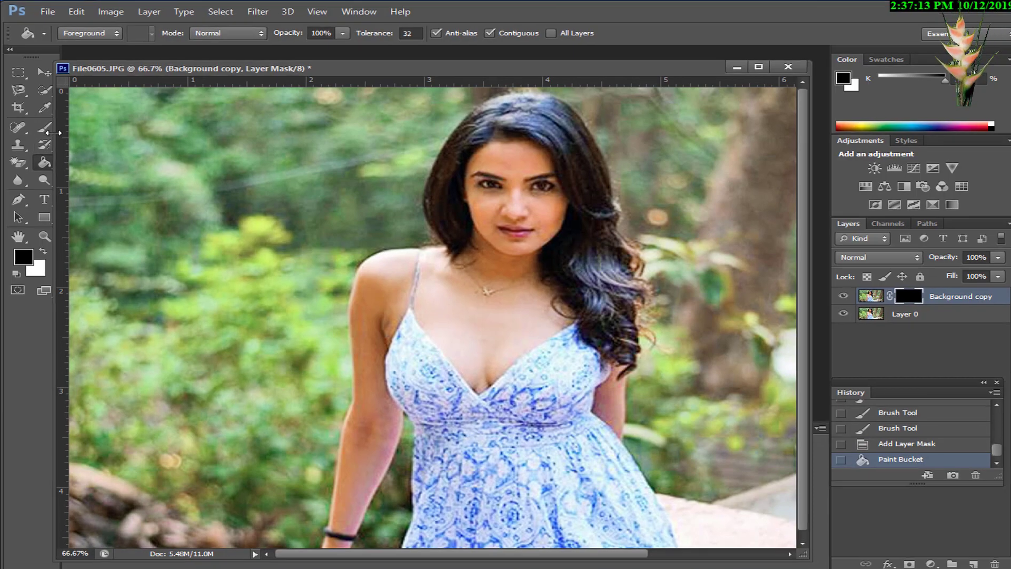
# Step: Paint white on the Background copy layer's mask over the chest, arm, shoulder and neck with an 86 px brush at 23% opacity
pyautogui.click(43, 130)
pyautogui.rightClick(116, 166)
pyautogui.click(236, 154)
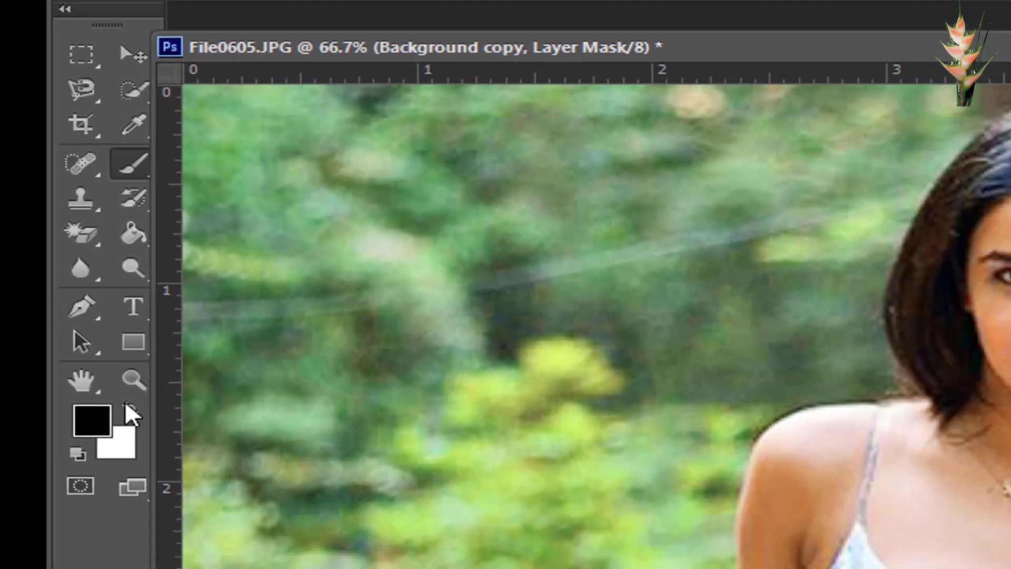
pyautogui.click(113, 377)
pyautogui.moveTo(490, 355)
pyautogui.mouseDown()
pyautogui.moveTo(502, 315)
pyautogui.moveTo(504, 370)
pyautogui.moveTo(470, 357)
pyautogui.moveTo(497, 345)
pyautogui.moveTo(474, 380)
pyautogui.mouseUp()
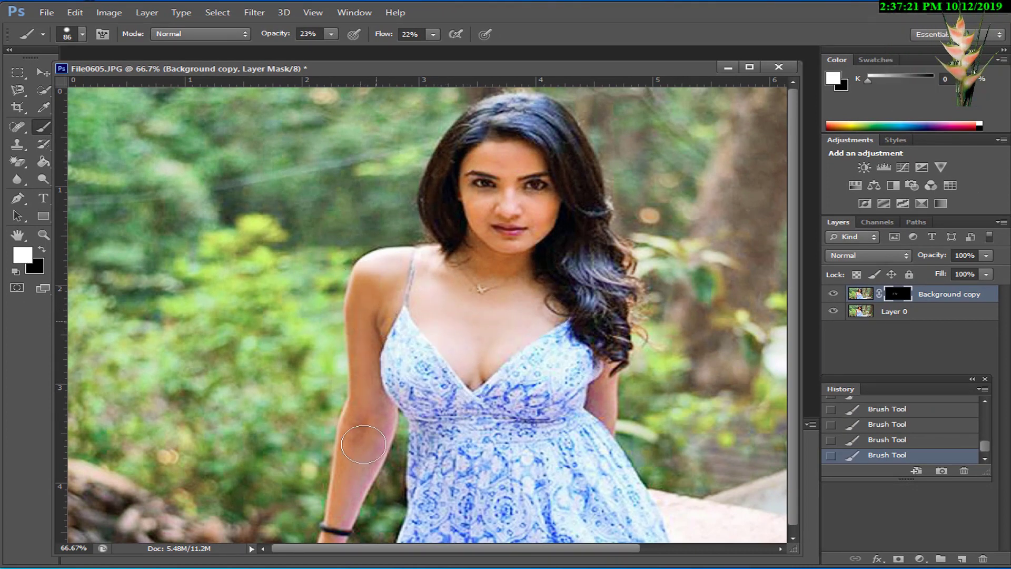
pyautogui.moveTo(355, 392); pyautogui.dragTo(361, 471)
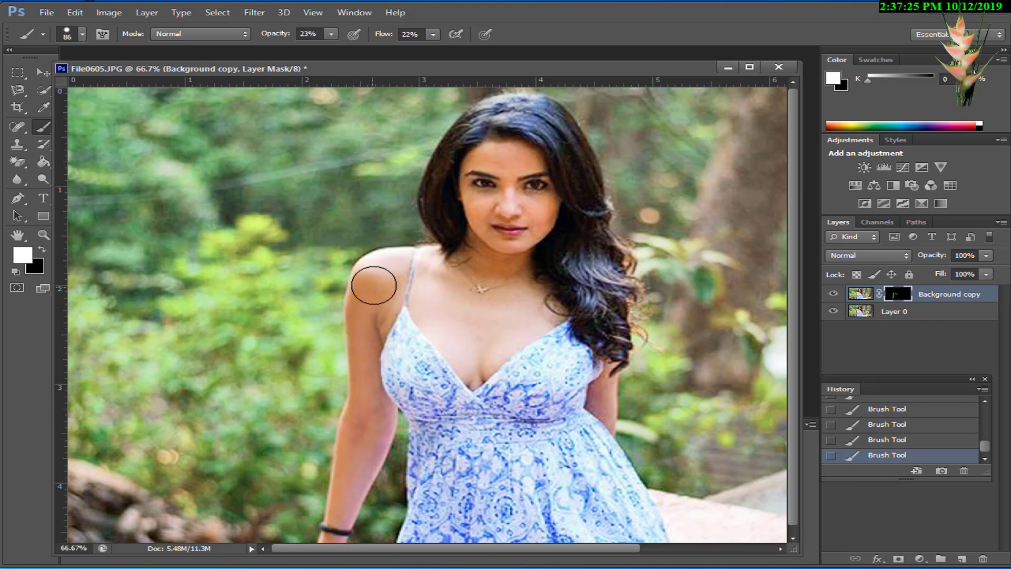
pyautogui.moveTo(466, 269)
pyautogui.mouseDown()
pyautogui.moveTo(491, 263)
pyautogui.moveTo(513, 273)
pyautogui.moveTo(479, 255)
pyautogui.mouseUp()
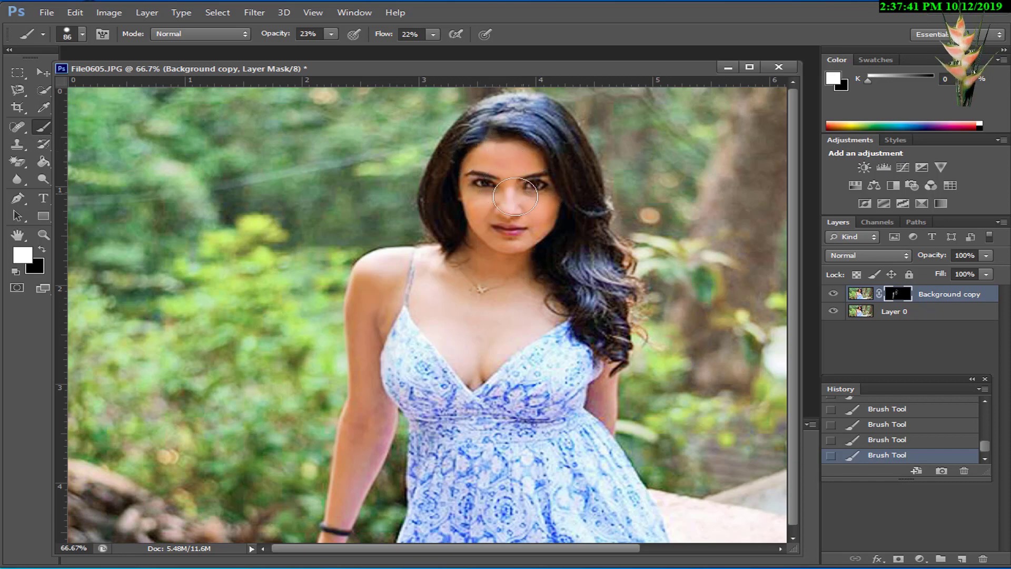
# Step: Reduce the brush size to 47 px and paint white on the layer mask over the face
pyautogui.hotkey('ctrl', '+')
pyautogui.hotkey('ctrl', '+')
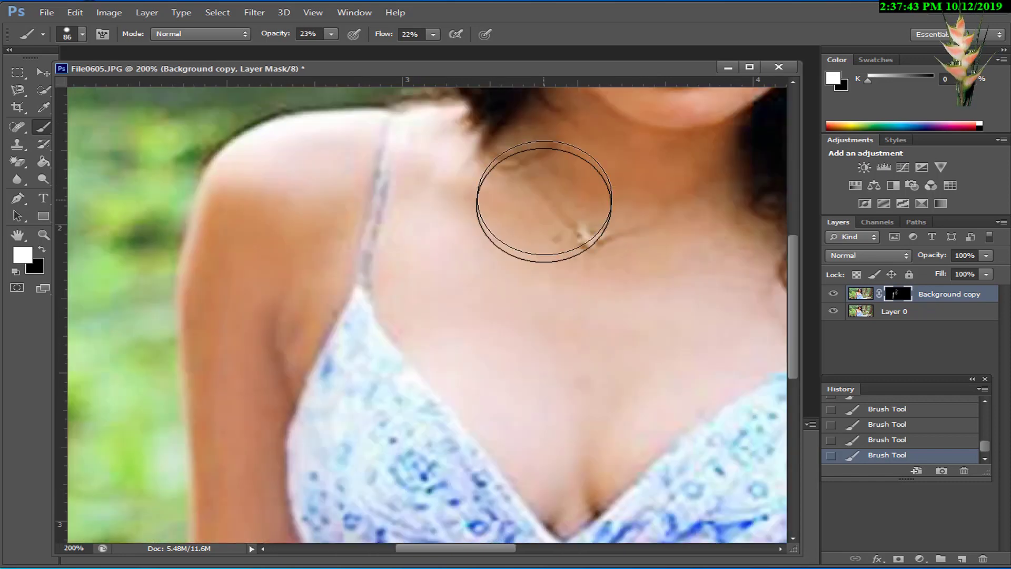
pyautogui.moveTo(590, 212); pyautogui.dragTo(514, 399)
pyautogui.rightClick(540, 318)
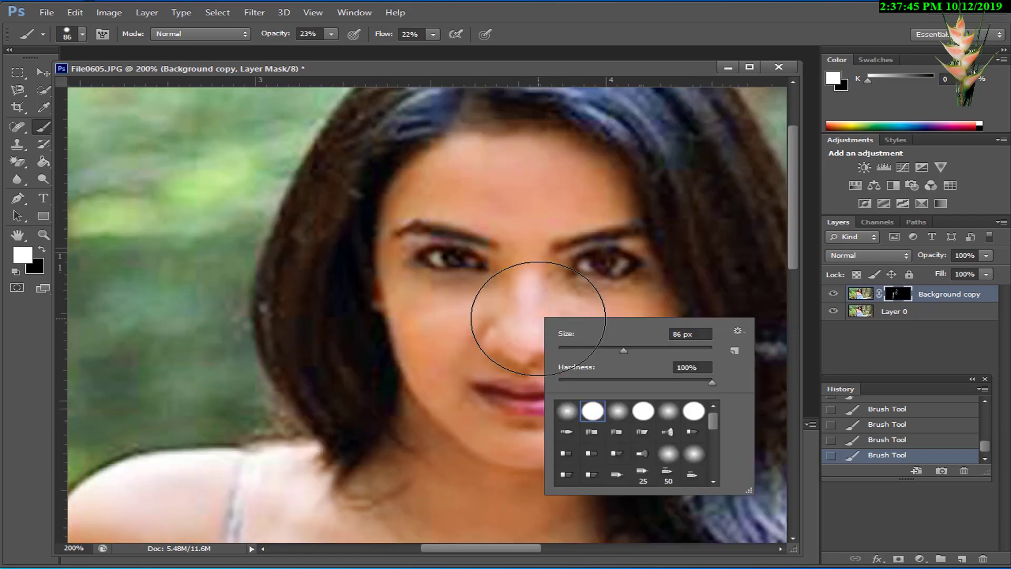
pyautogui.moveTo(601, 351); pyautogui.dragTo(594, 351)
pyautogui.click(527, 264)
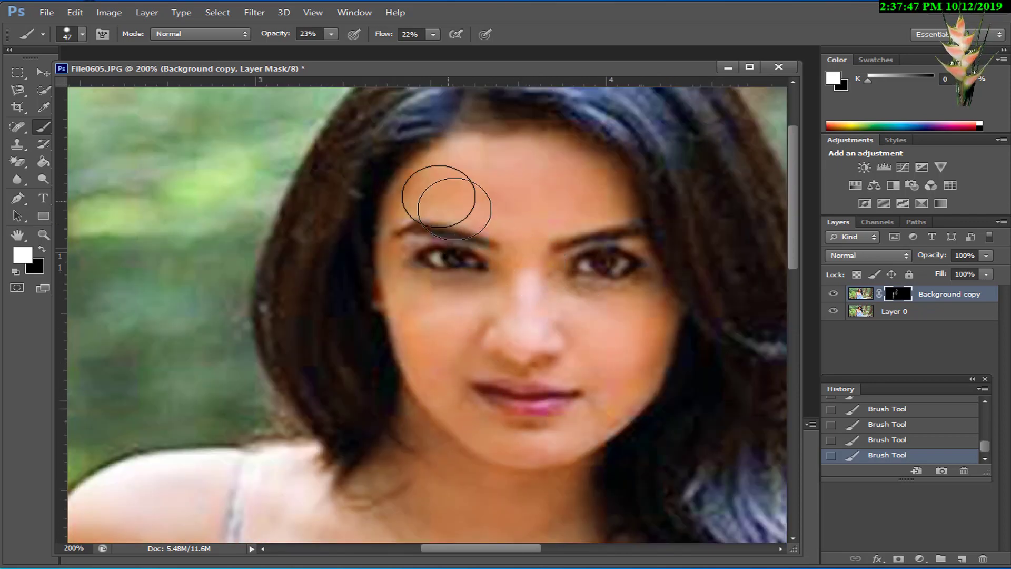
pyautogui.moveTo(405, 184)
pyautogui.mouseDown()
pyautogui.moveTo(385, 266)
pyautogui.moveTo(409, 385)
pyautogui.mouseUp()
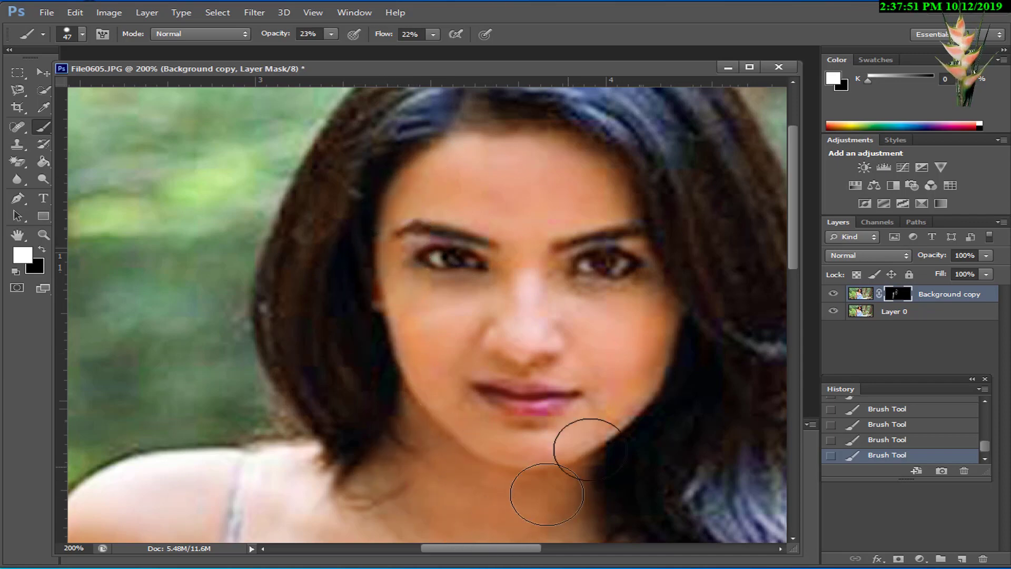
# Step: Merge Background copy down into Layer 0 and duplicate the merged layer as Layer 0 copy
pyautogui.click(935, 299)
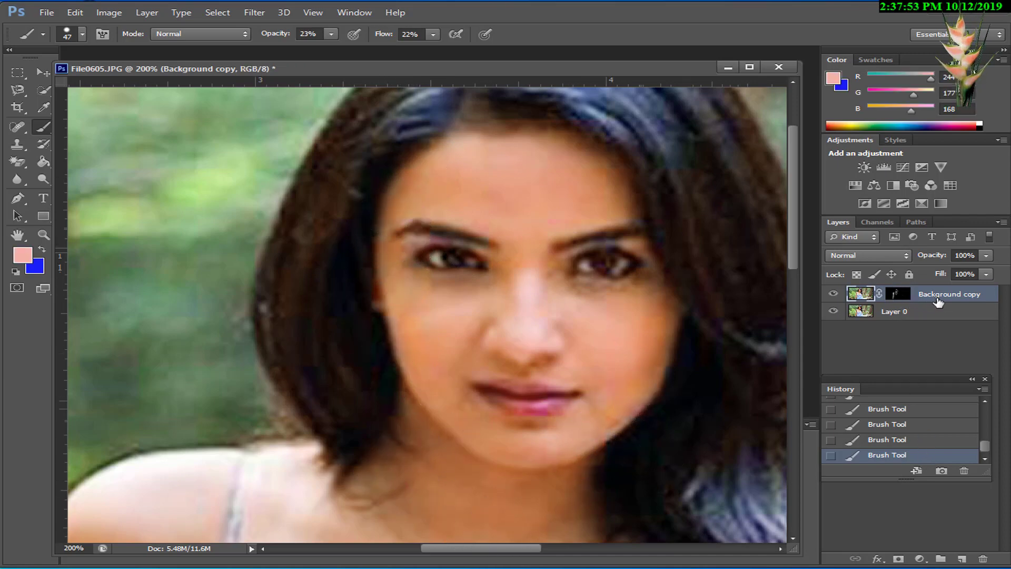
pyautogui.rightClick(906, 299)
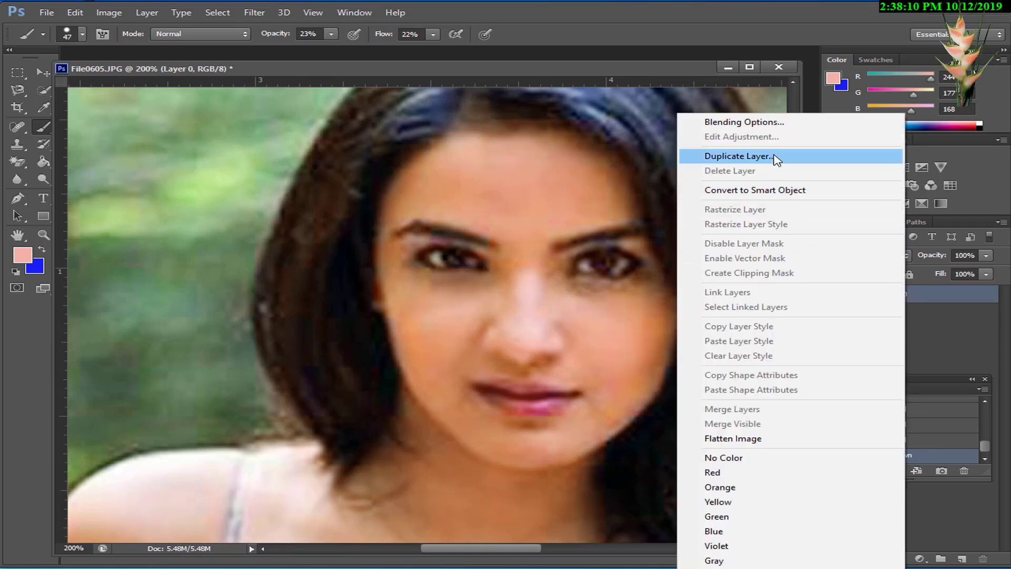
pyautogui.click(776, 157)
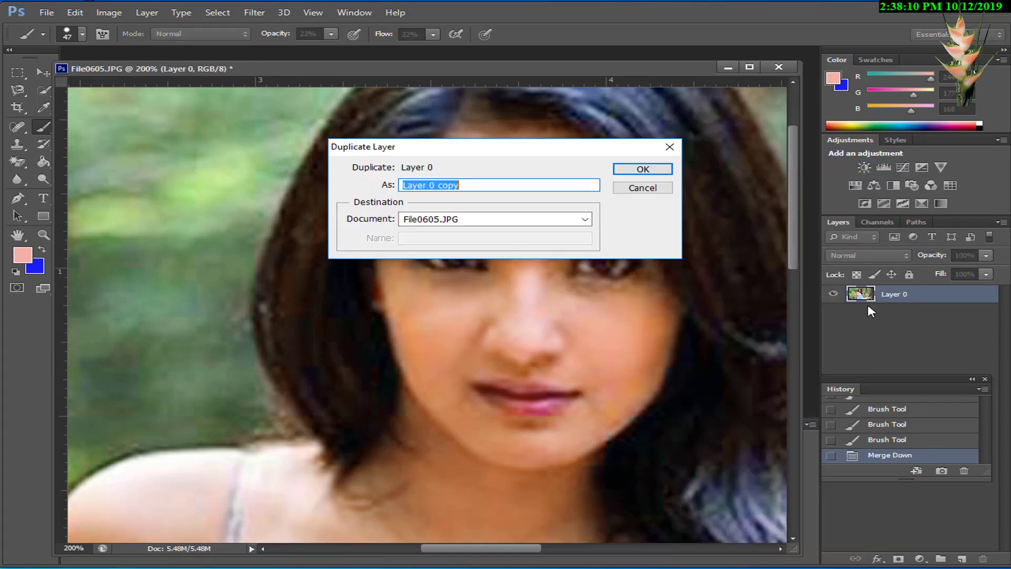
pyautogui.press('Return')
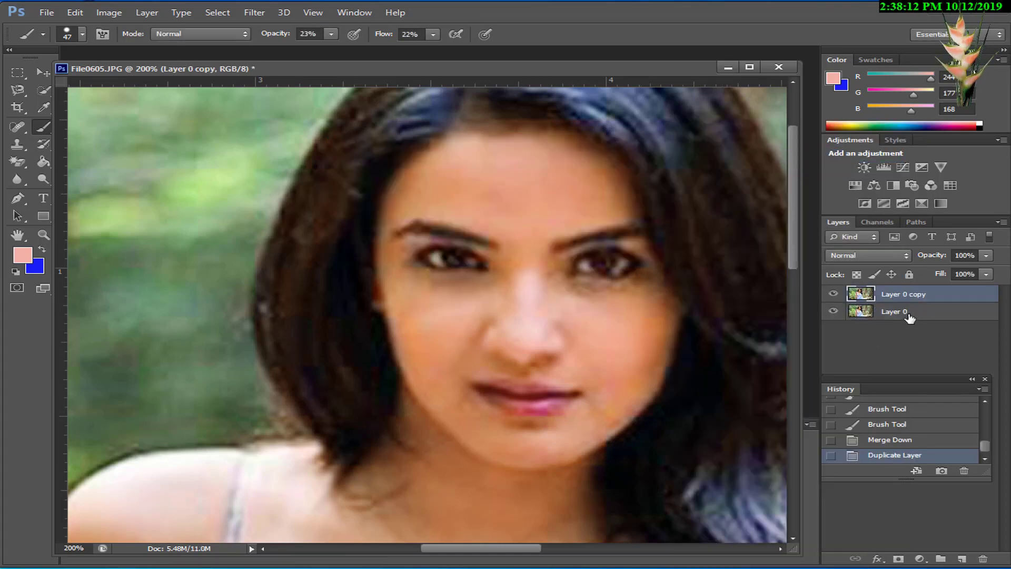
# Step: Make Layer 0 the active layer and set the brush size to 53 px
pyautogui.click(909, 316)
pyautogui.click(919, 297)
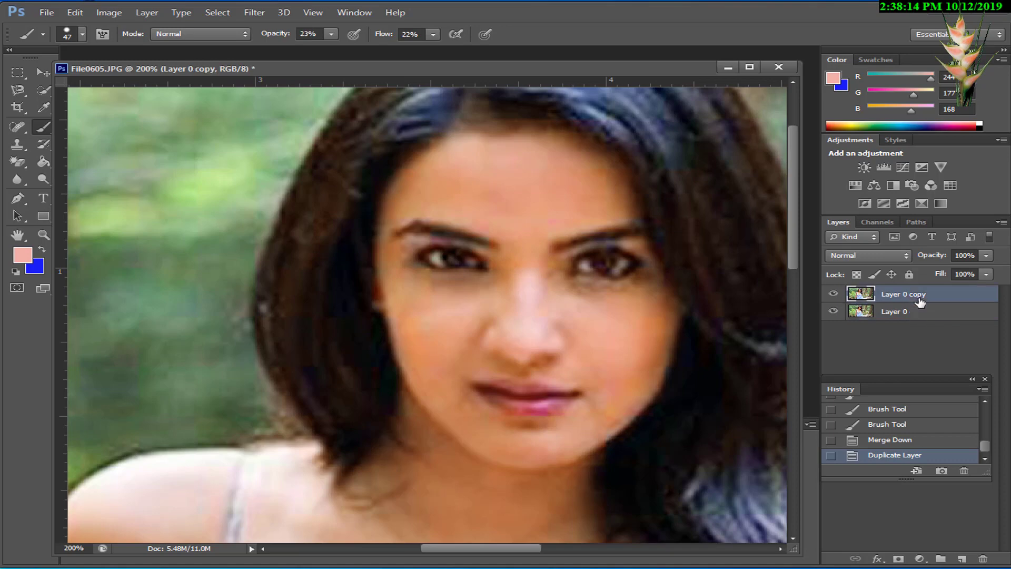
pyautogui.click(895, 316)
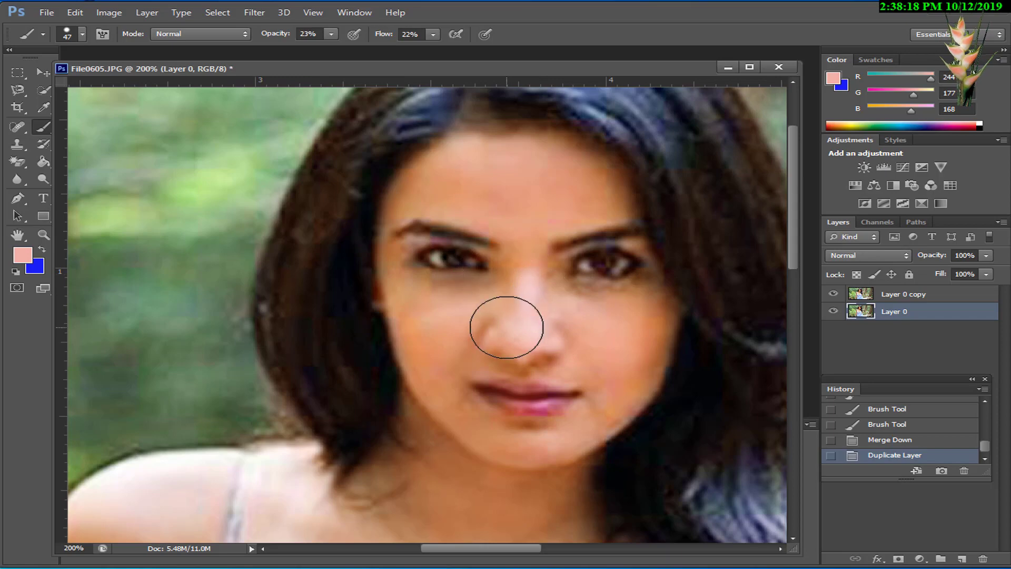
pyautogui.hotkey('ctrl', '-')
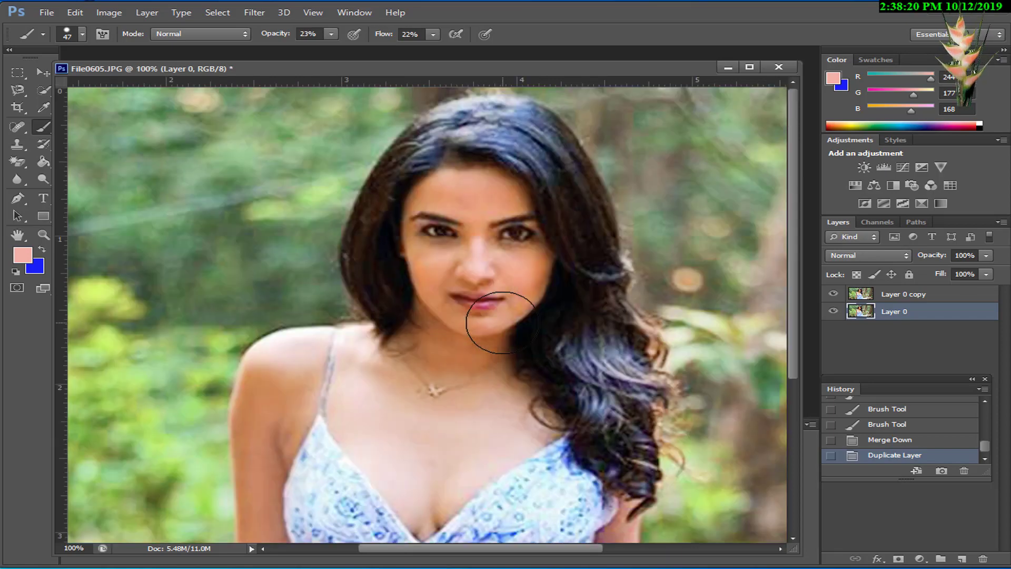
pyautogui.hotkey('ctrl', '-')
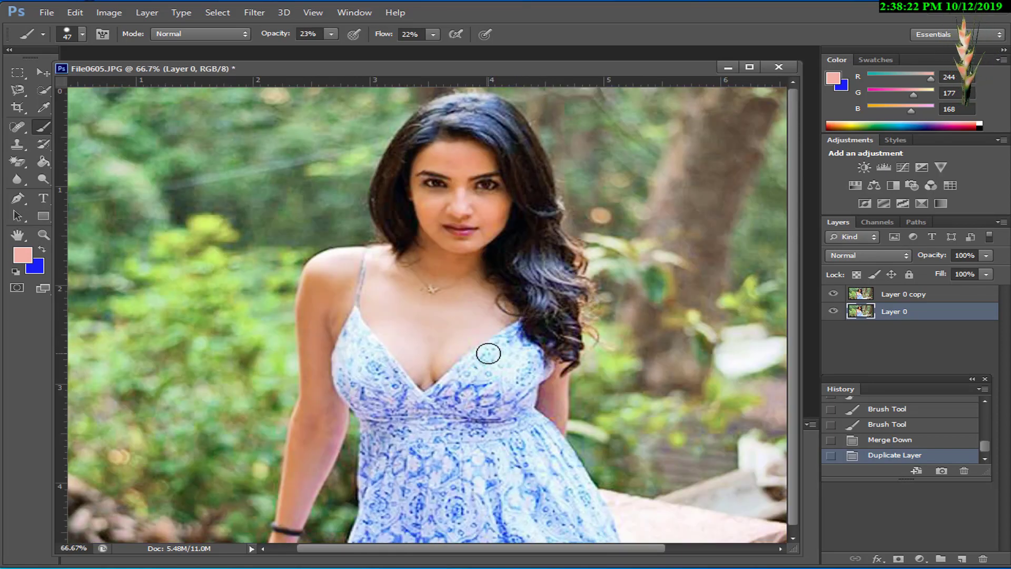
pyautogui.hotkey('ctrl', '-')
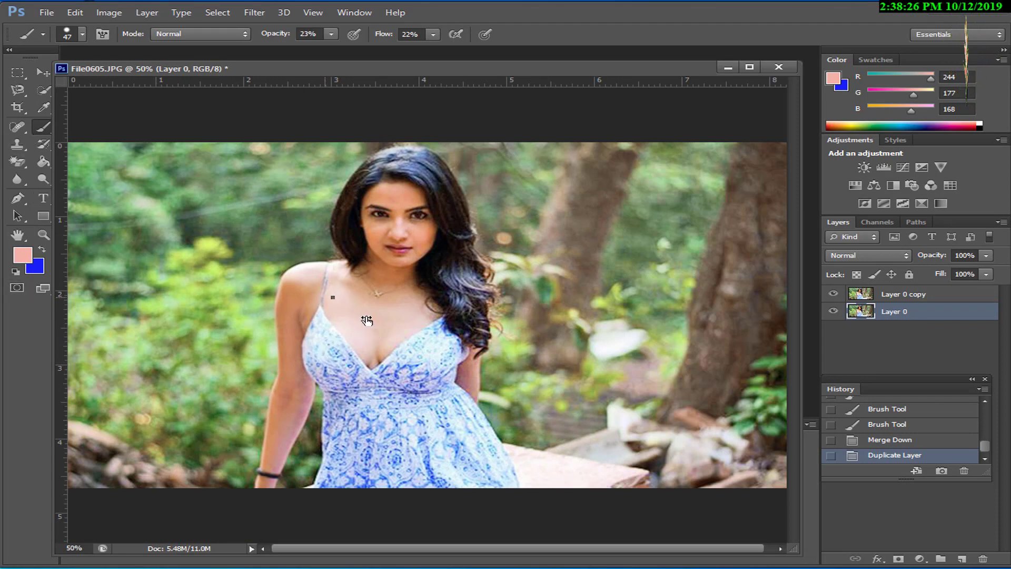
pyautogui.rightClick(332, 296)
pyautogui.moveTo(381, 330); pyautogui.dragTo(384, 329)
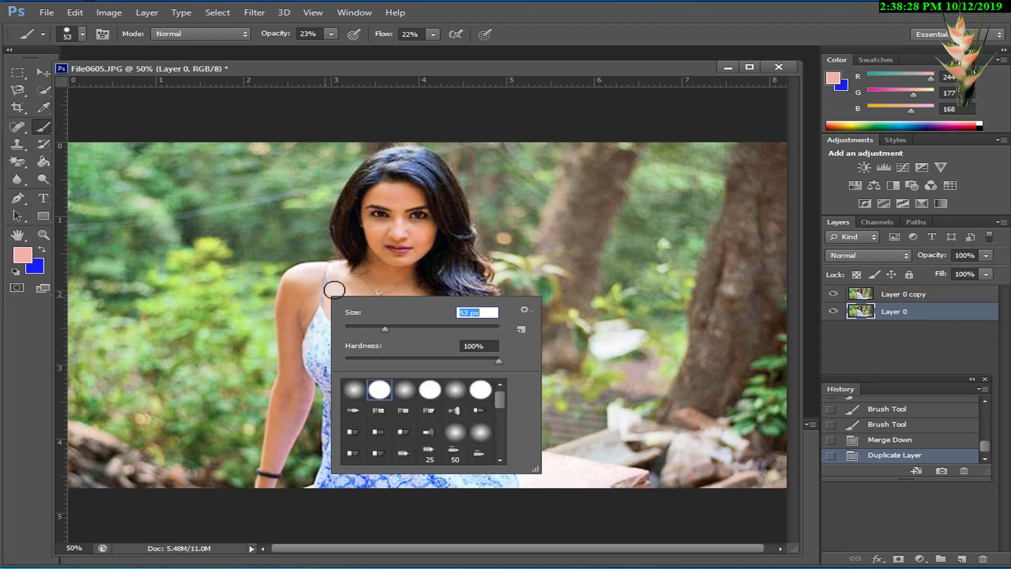
# Step: Brush light pink over the chest, shoulder, arm and face skin on Layer 0 at 23% opacity and 22% flow
pyautogui.hotkey('ctrl', '+')
pyautogui.hotkey('ctrl', '+')
pyautogui.moveTo(254, 290); pyautogui.dragTo(239, 265)
pyautogui.click(309, 345)
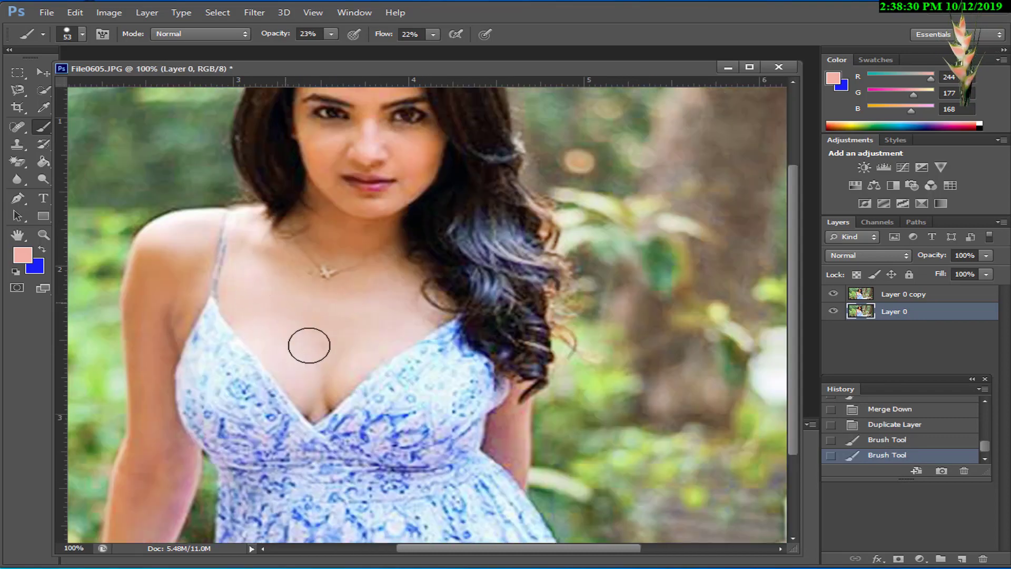
pyautogui.click(247, 316)
pyautogui.click(305, 329)
pyautogui.moveTo(155, 301); pyautogui.dragTo(277, 273)
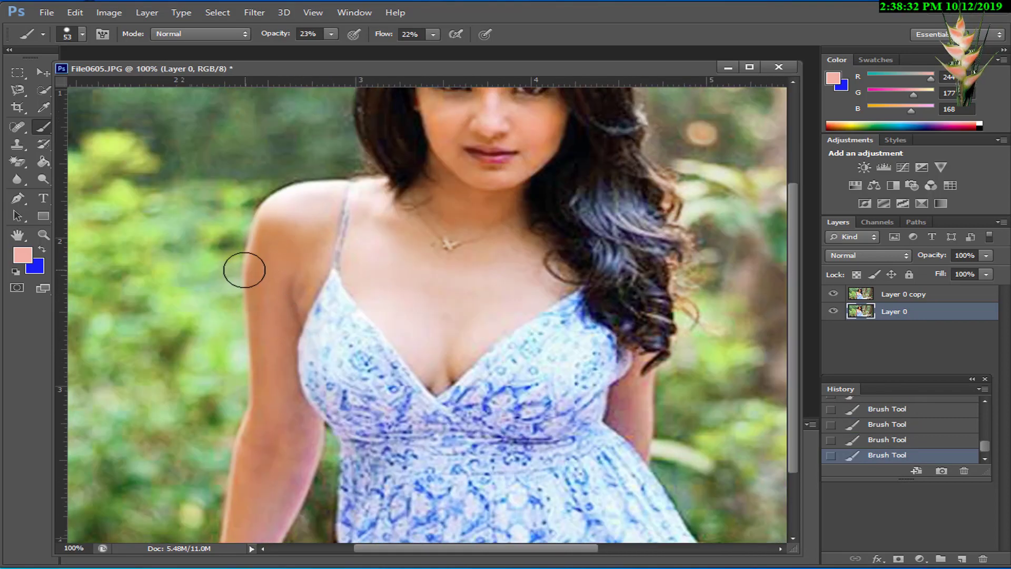
pyautogui.moveTo(282, 336)
pyautogui.mouseDown()
pyautogui.moveTo(286, 245)
pyautogui.moveTo(298, 246)
pyautogui.mouseUp()
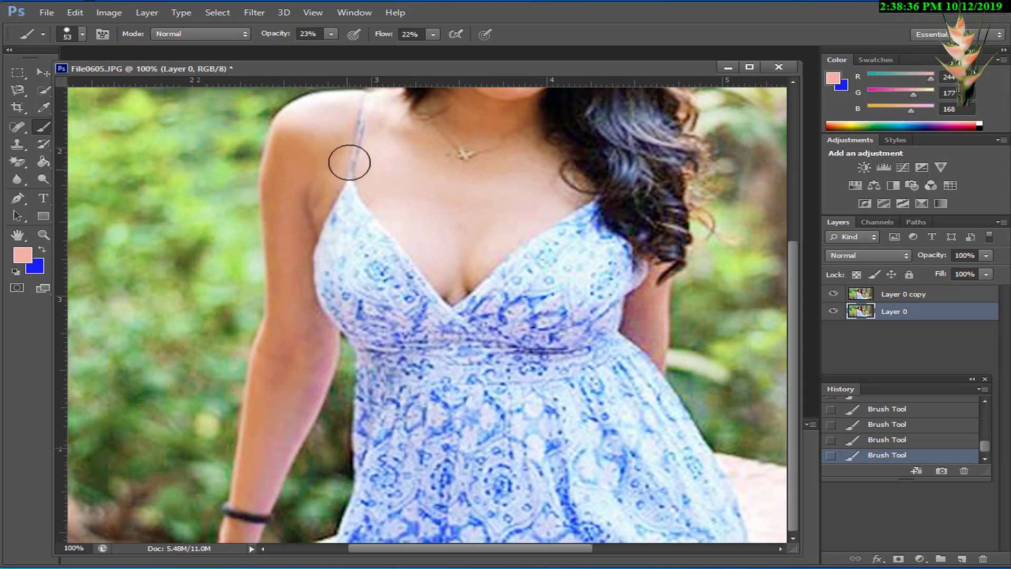
pyautogui.moveTo(400, 173); pyautogui.dragTo(383, 293)
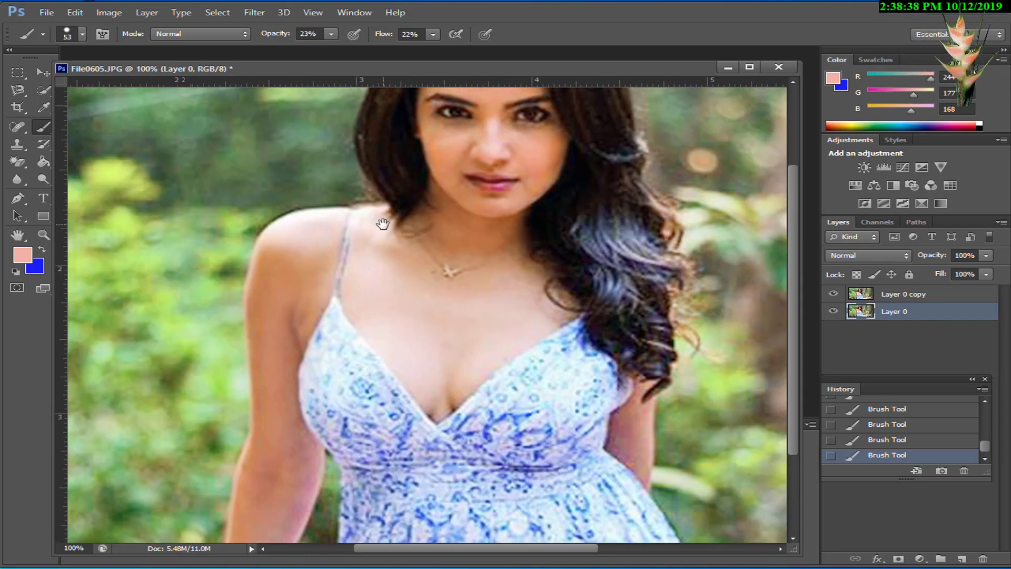
pyautogui.moveTo(467, 254); pyautogui.dragTo(440, 332)
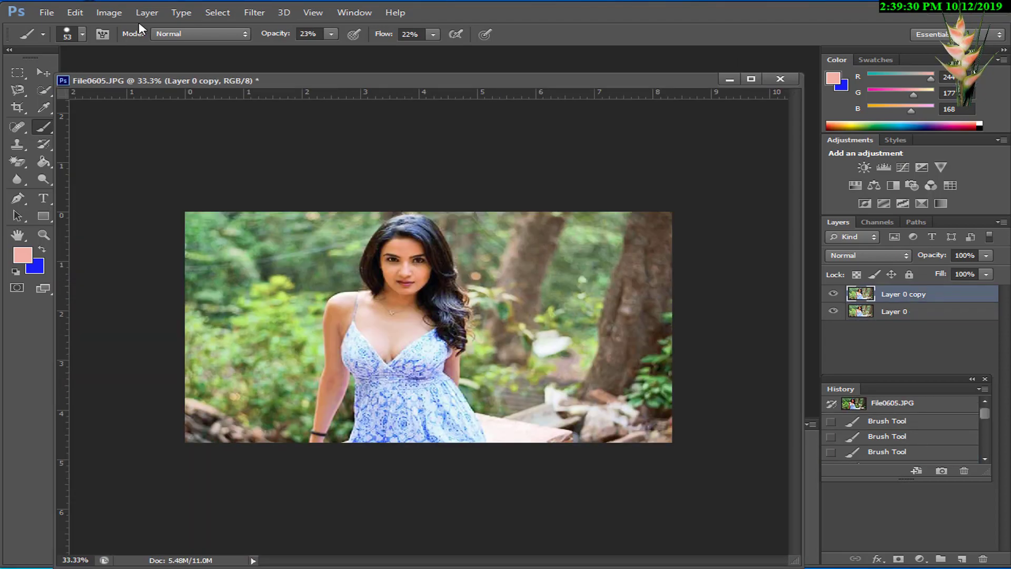
# Step: Apply Color Balance to Layer 0 copy, shifting the midtones toward cyan (-16), magenta (-6) and yellow
pyautogui.click(109, 12)
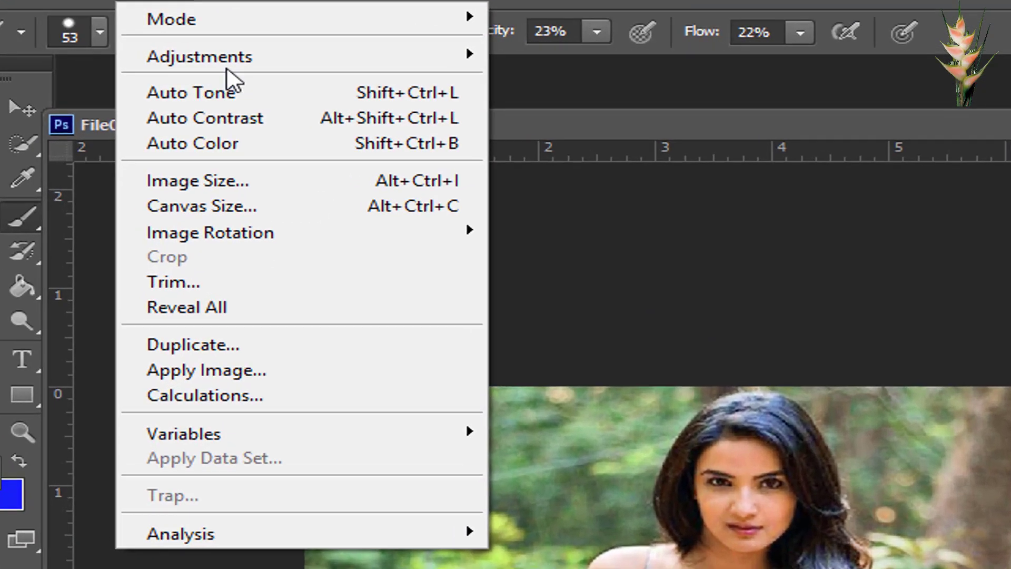
pyautogui.moveTo(133, 49)
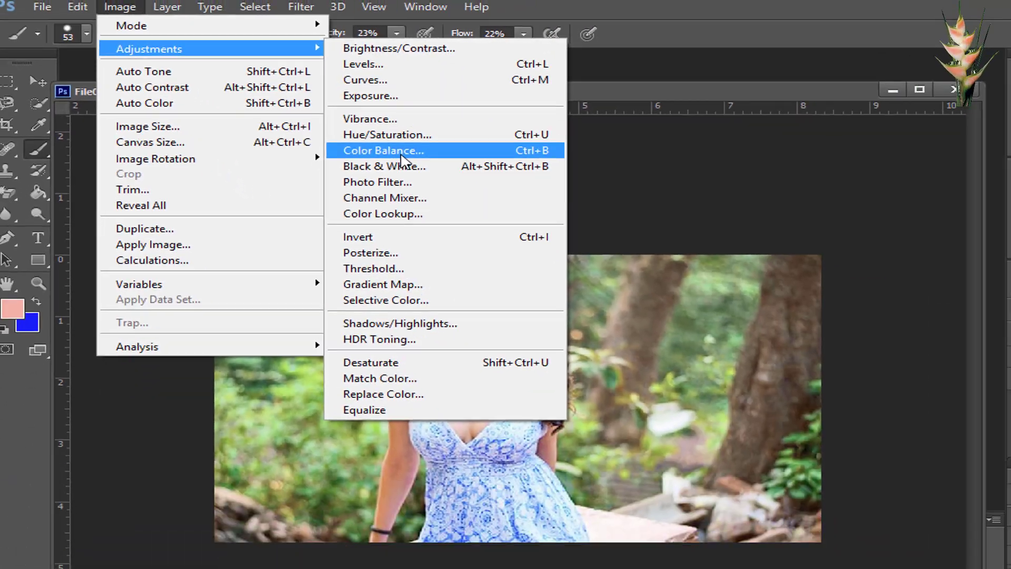
pyautogui.click(695, 255)
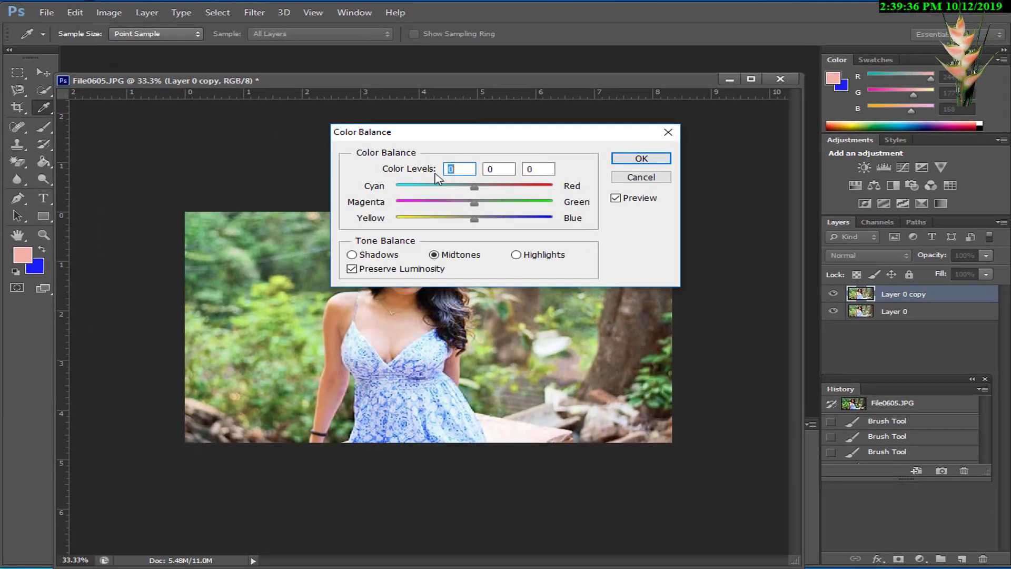
pyautogui.moveTo(470, 136); pyautogui.dragTo(638, 124)
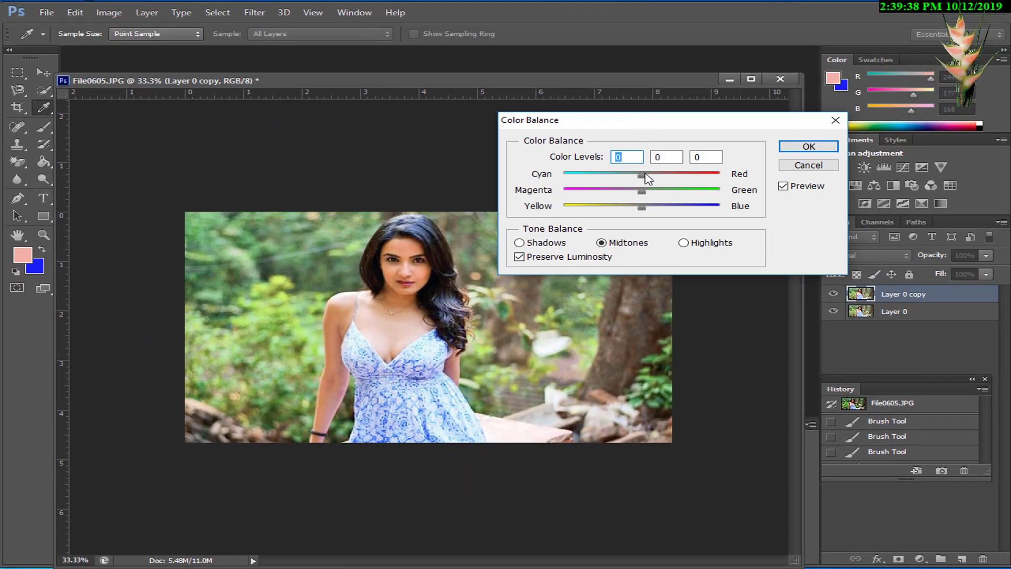
pyautogui.moveTo(646, 178)
pyautogui.mouseDown()
pyautogui.moveTo(671, 178)
pyautogui.moveTo(632, 178)
pyautogui.mouseUp()
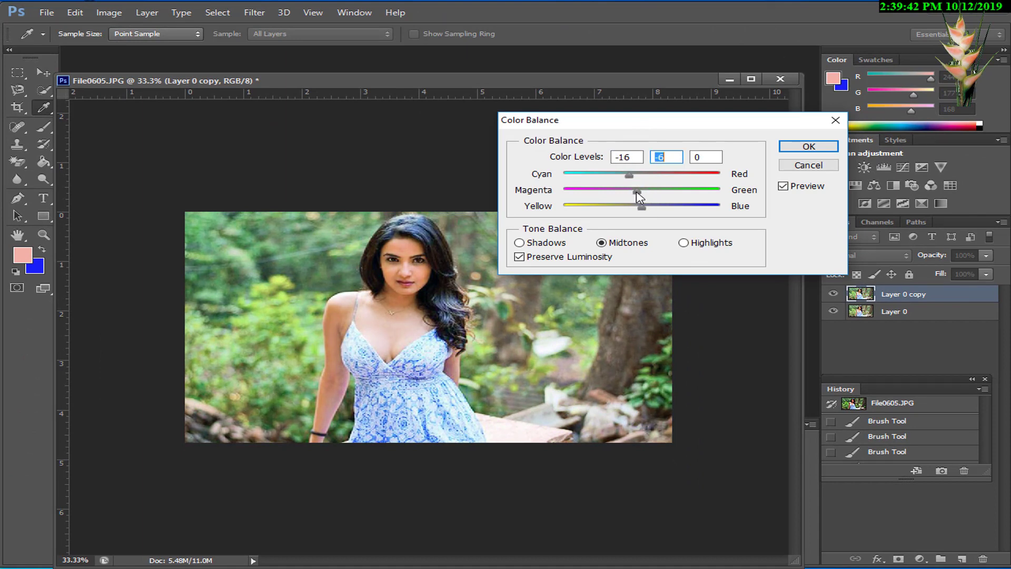
pyautogui.moveTo(642, 208); pyautogui.dragTo(622, 207)
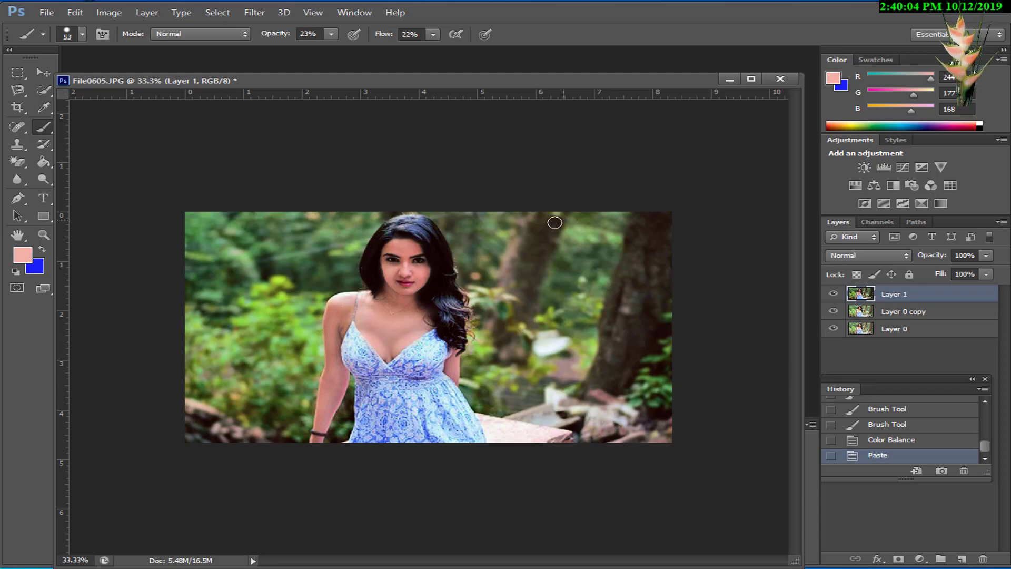
# Step: Delete the Layer 0 copy layer and merge Layer 1 down into Layer 0
pyautogui.click(912, 313)
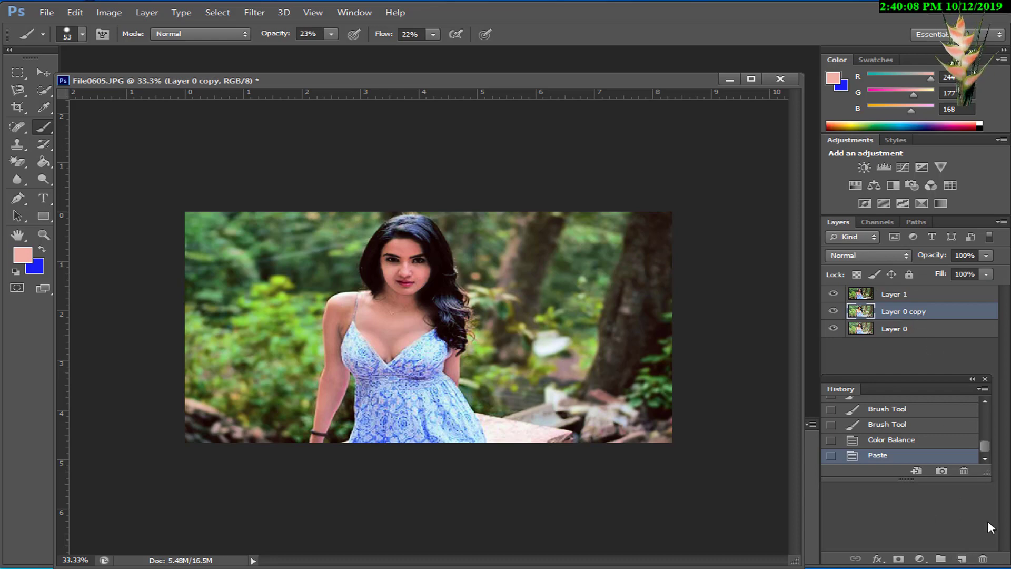
pyautogui.click(983, 561)
pyautogui.click(442, 228)
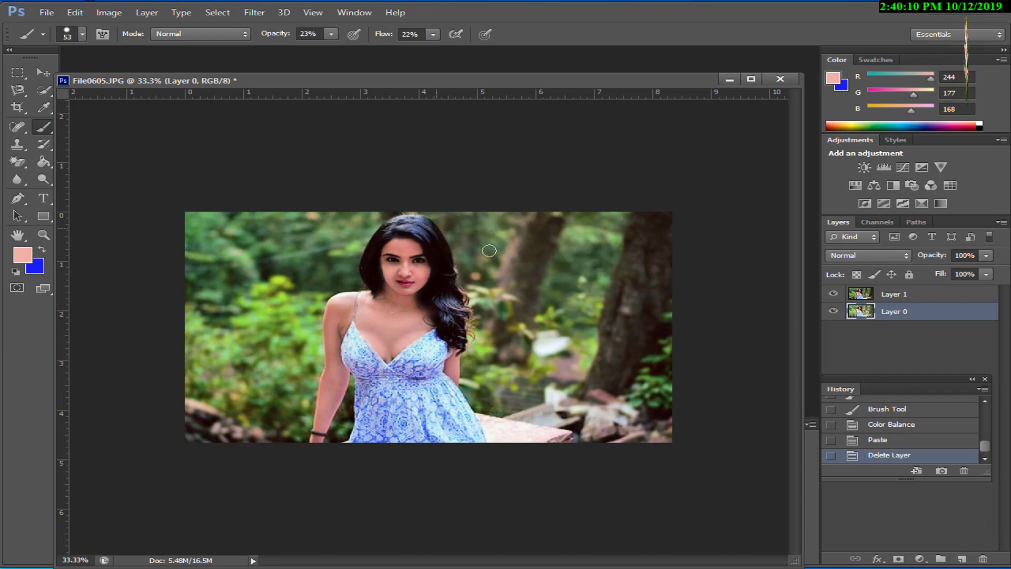
pyautogui.click(896, 300)
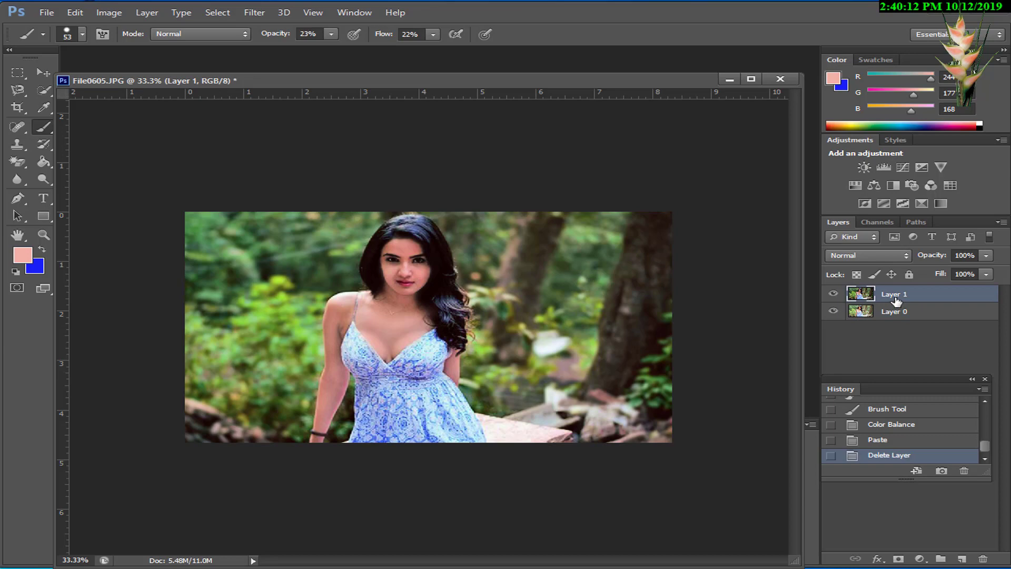
pyautogui.hotkey('ctrl', 'e')
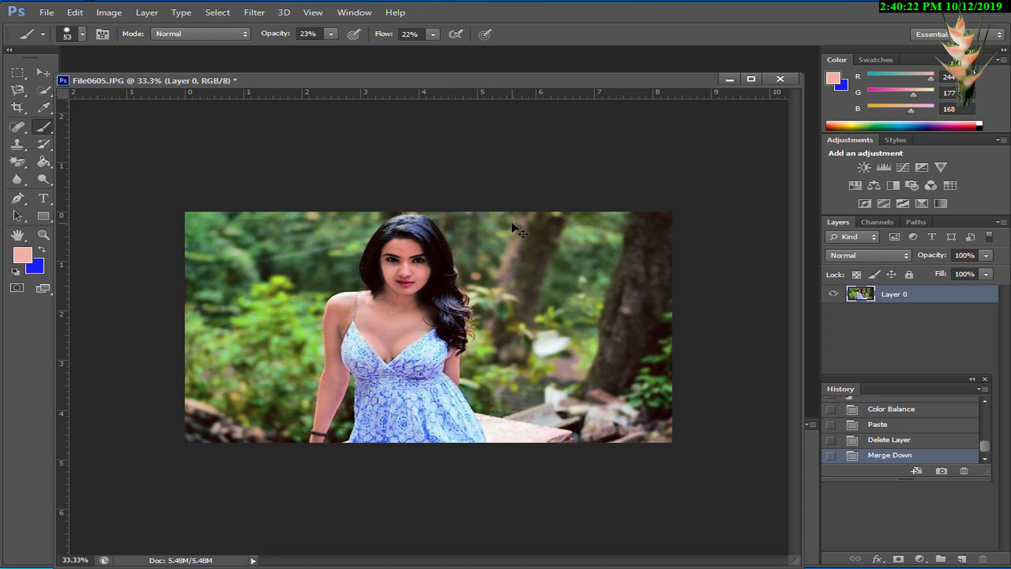
# Step: Start saving a copy of the retouched portrait to the Desktop in JPEG format
pyautogui.hotkey('ctrl', 'shift', 's')
pyautogui.click(404, 254)
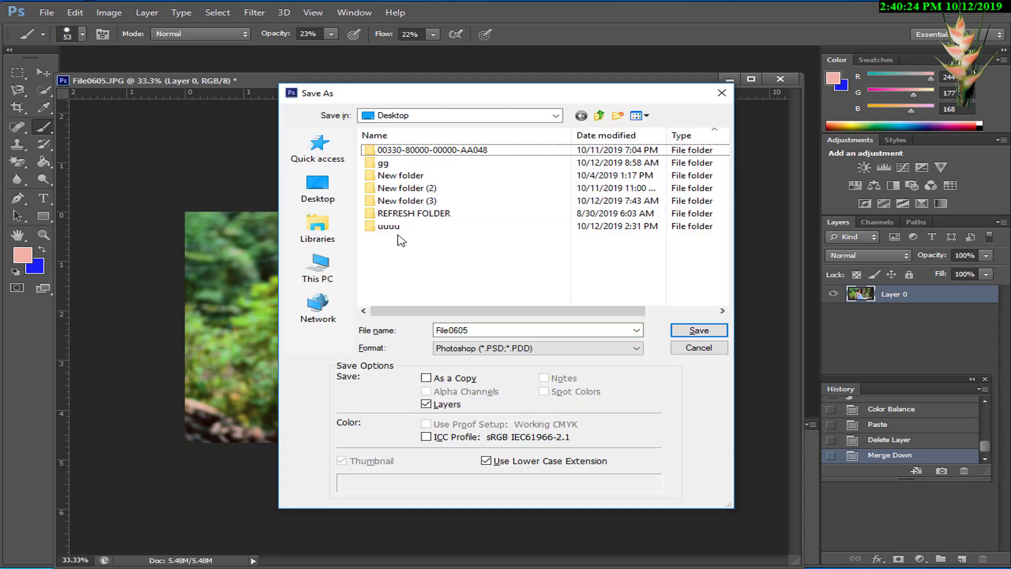
pyautogui.click(315, 196)
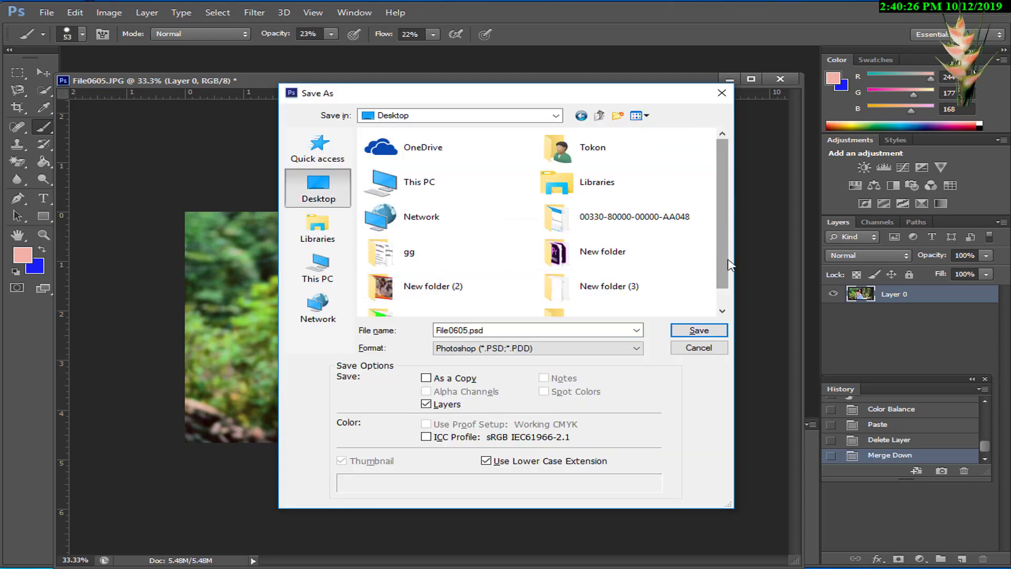
pyautogui.scroll(-1, 731, 265)
pyautogui.click(572, 349)
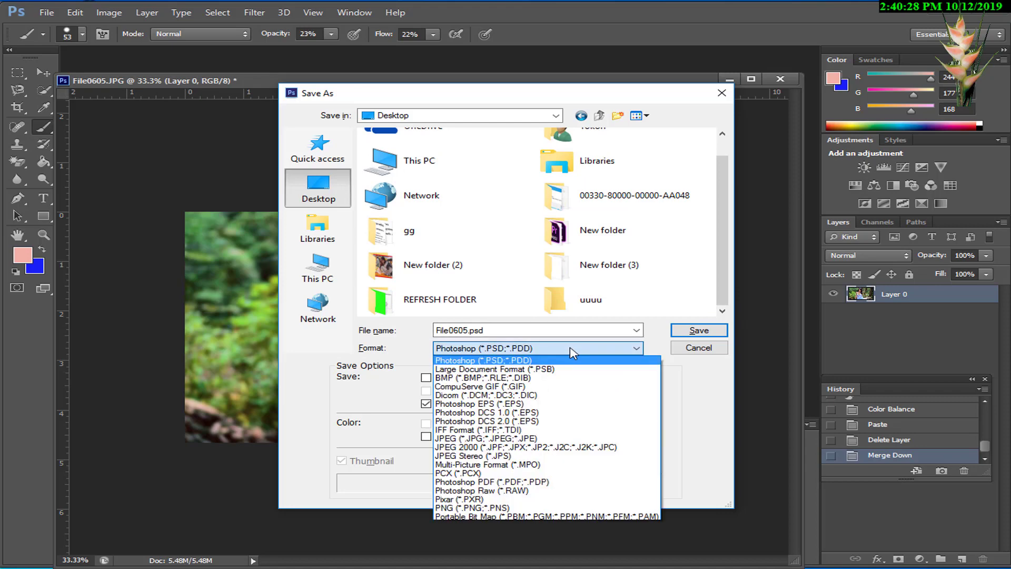
pyautogui.click(564, 438)
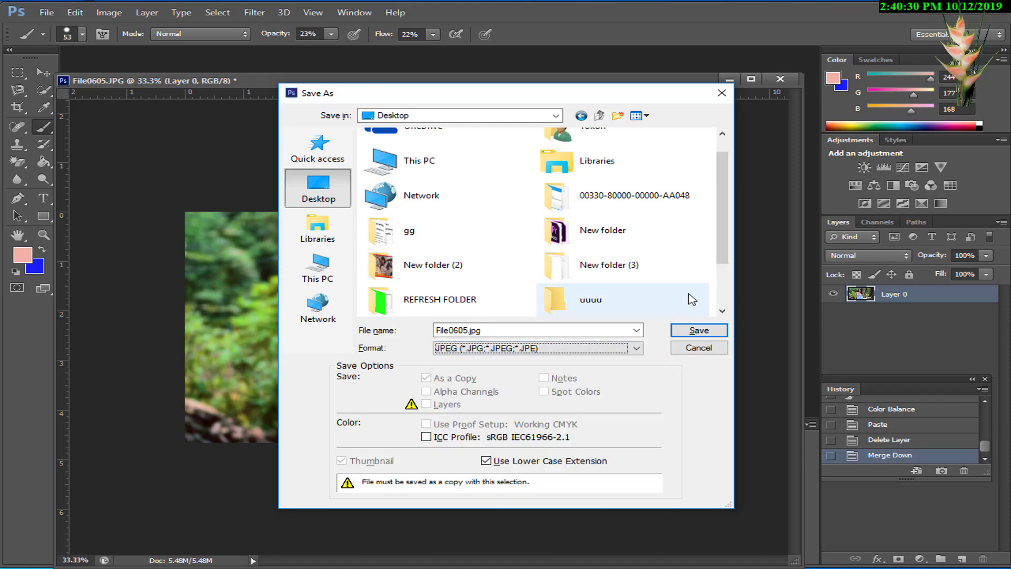
# Step: Name the JPEG copy File0606 and save it at Maximum quality 12 with the Baseline ("Standard") format option
pyautogui.scroll(-2, 527, 284)
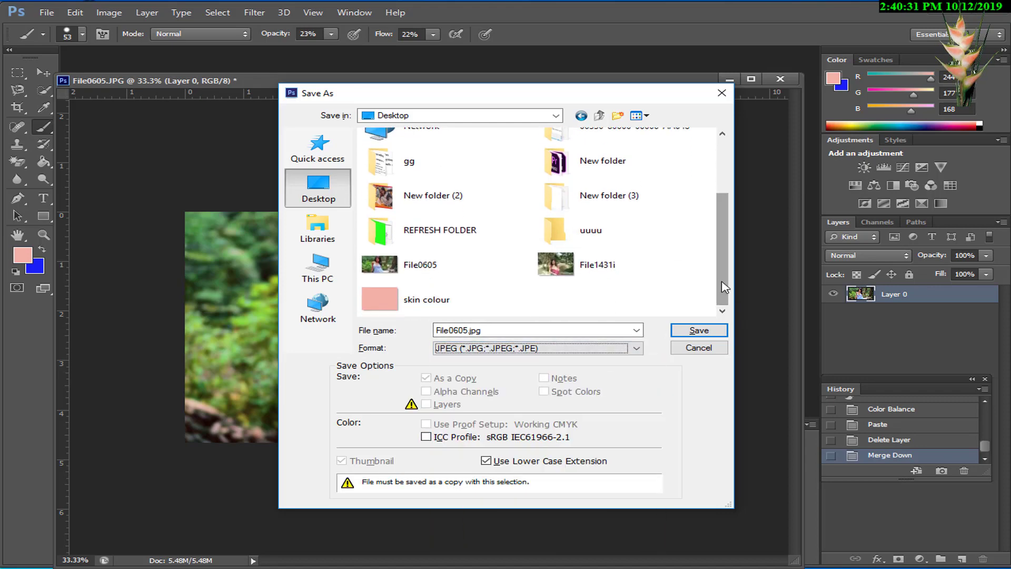
pyautogui.click(422, 274)
pyautogui.click(472, 331)
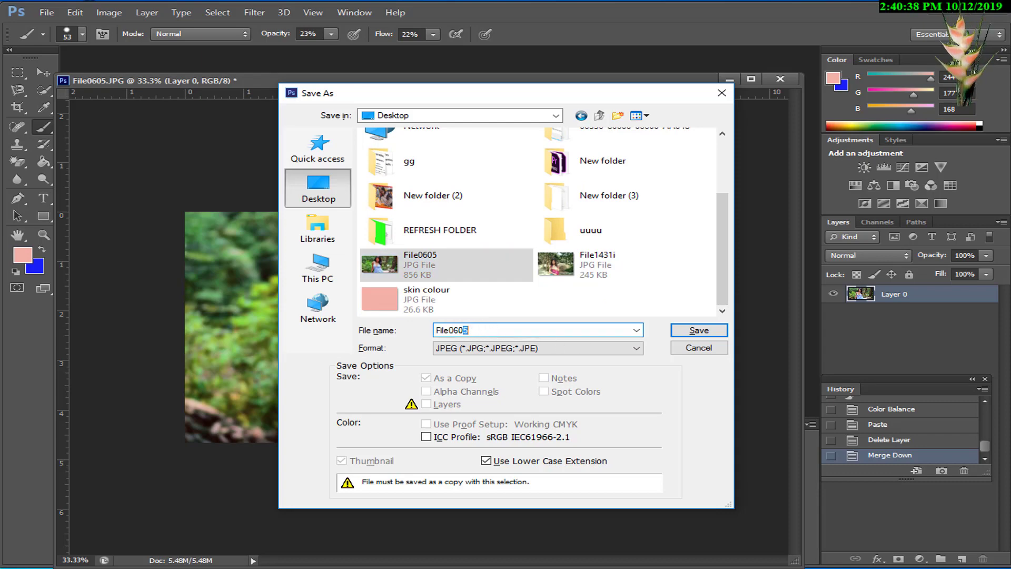
pyautogui.click(677, 329)
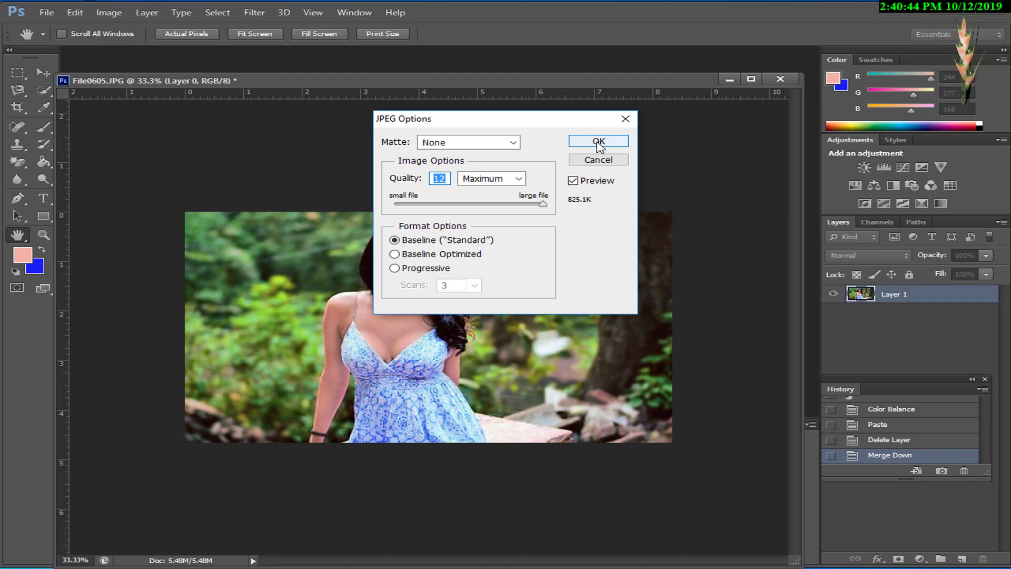
pyautogui.click(599, 142)
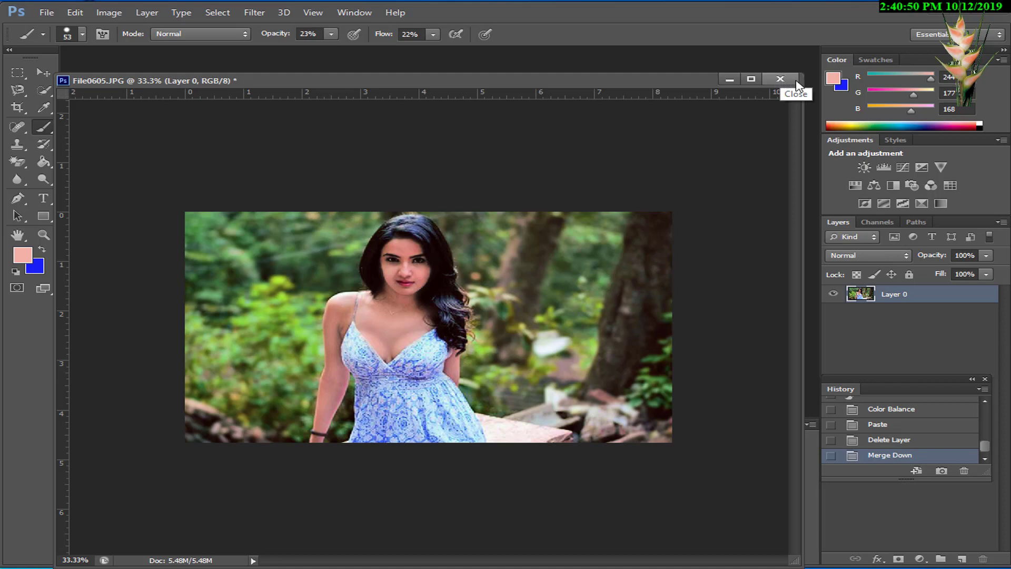
# Step: Close the File0605.JPG document without saving its changes and return to the Windows desktop
pyautogui.click(779, 80)
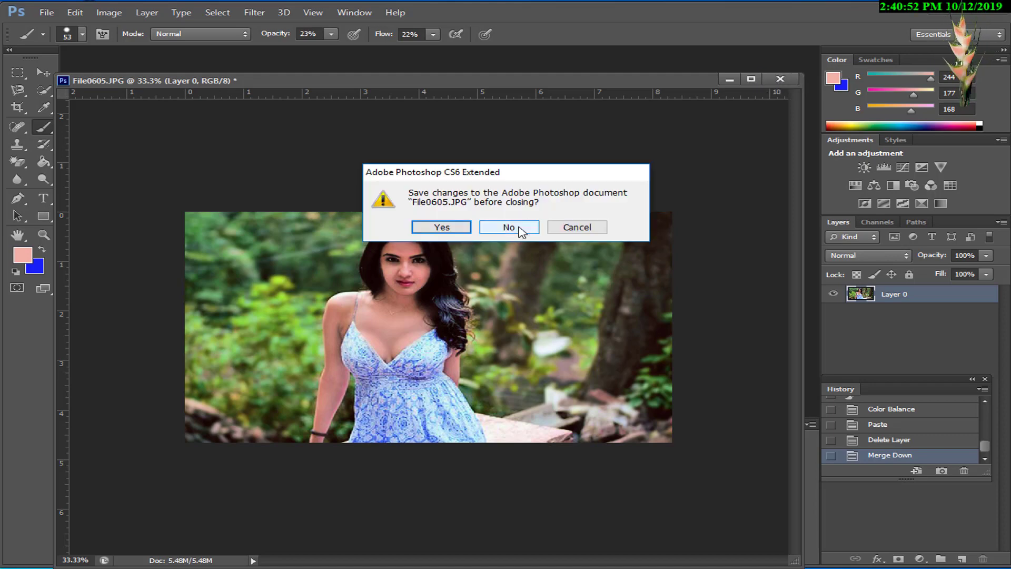
pyautogui.click(509, 227)
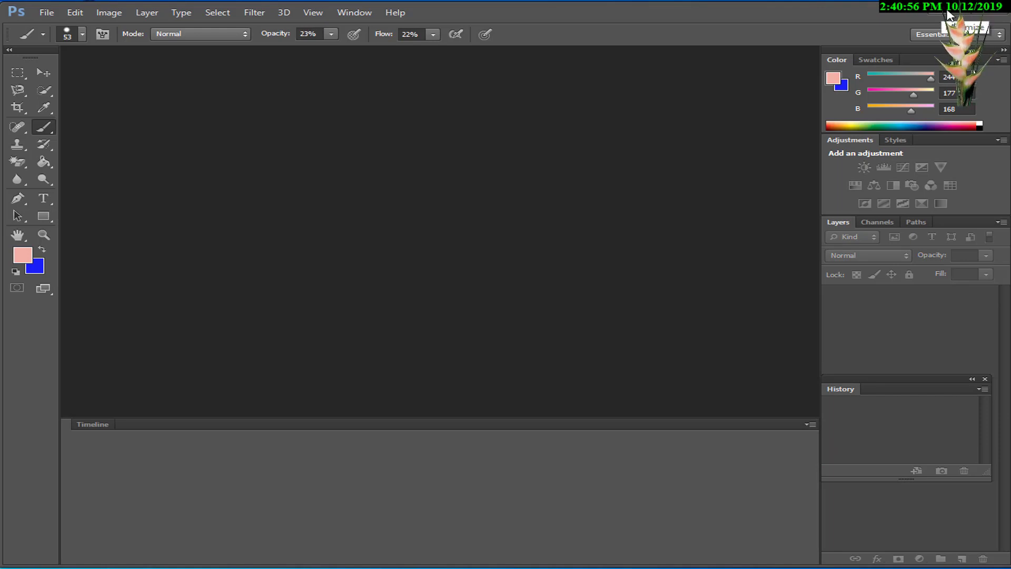
pyautogui.click(992, 15)
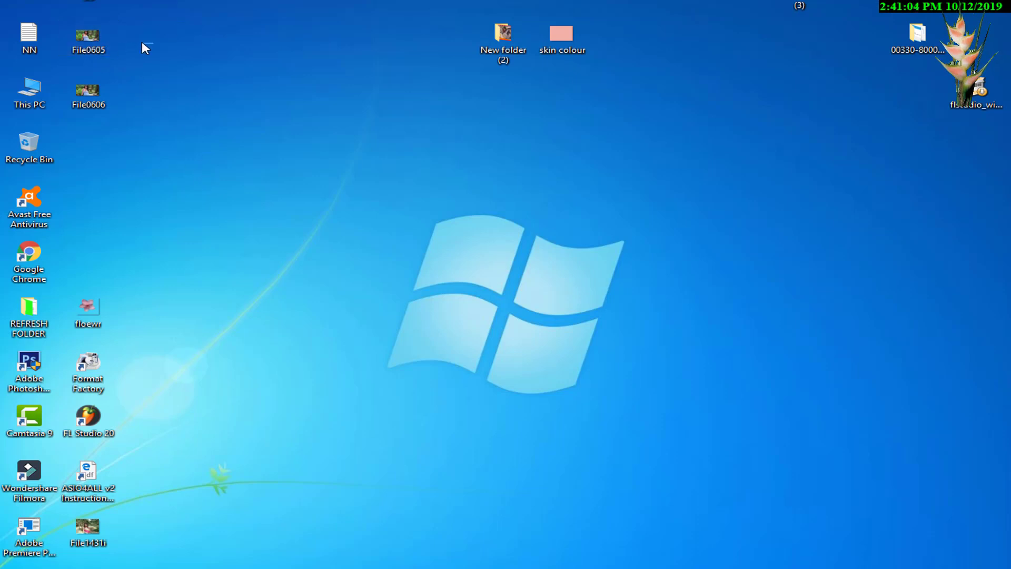
# Step: Move the File0605 and File0606 images together to an empty area of the desktop, then view File0605 in the picture viewer and close it
pyautogui.moveTo(142, 41); pyautogui.dragTo(95, 95)
pyautogui.moveTo(95, 49); pyautogui.dragTo(333, 158)
pyautogui.doubleClick(331, 153)
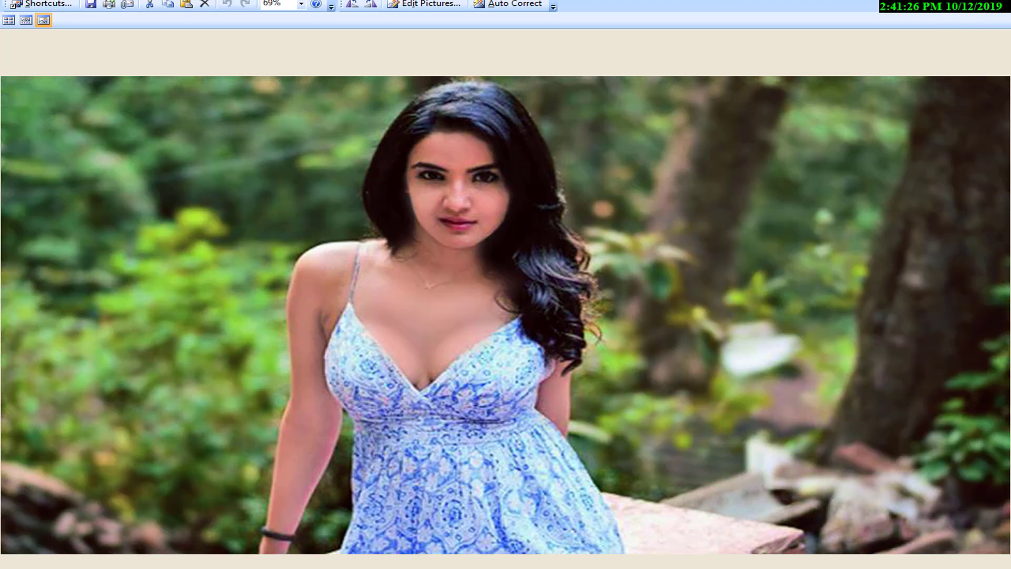
pyautogui.hotkey('alt', 'F4')
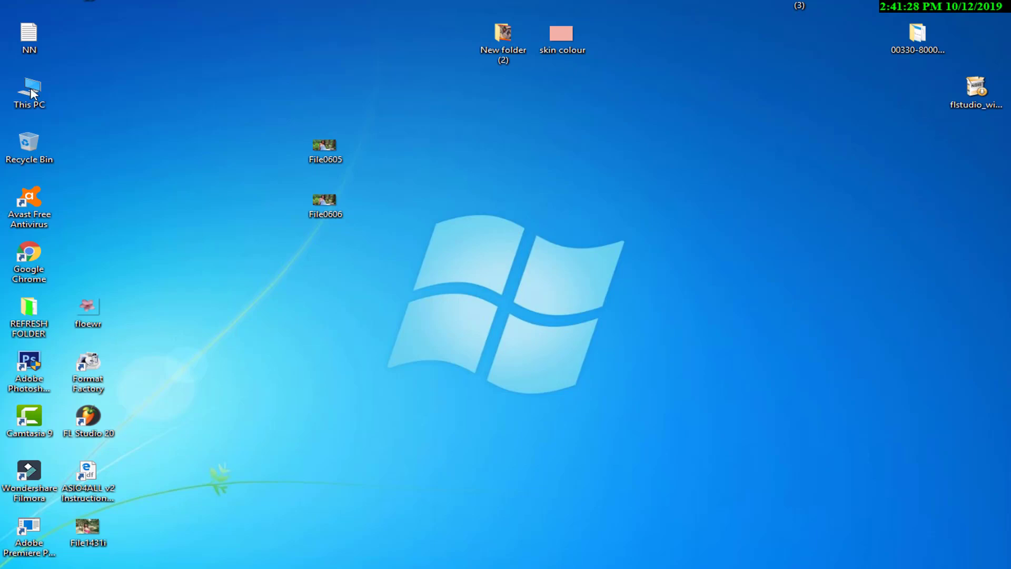